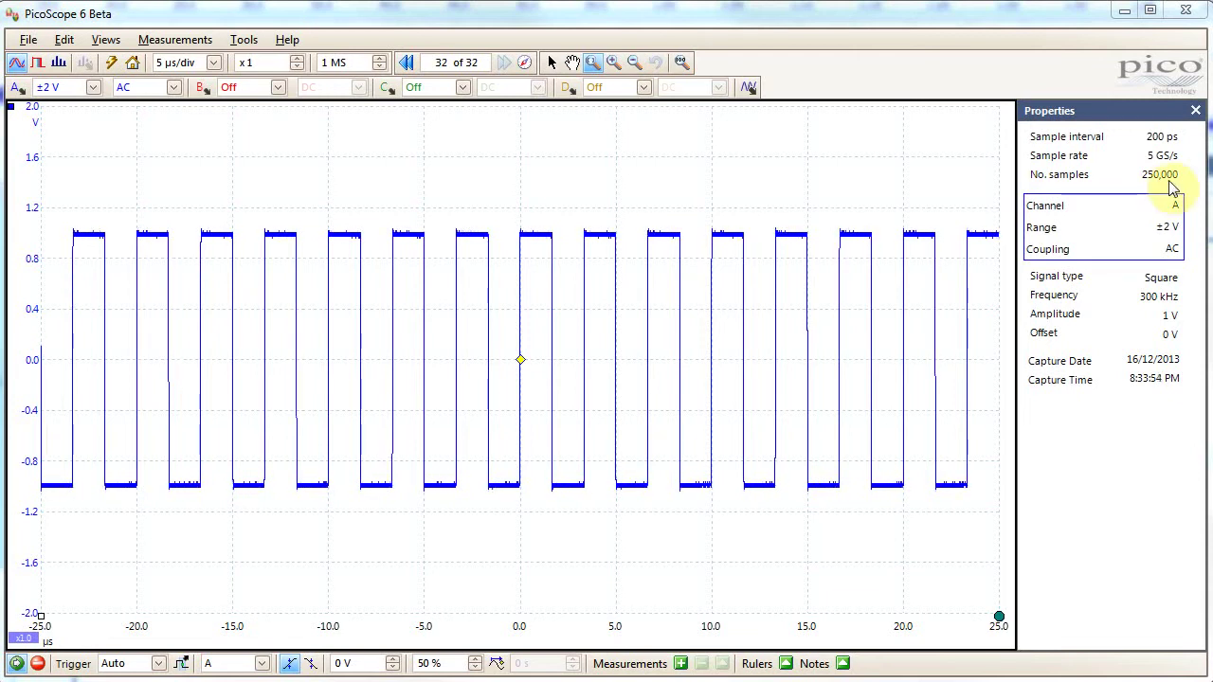
- Check that the signal generator's start frequency is 300 kHz
left_click(753, 89)
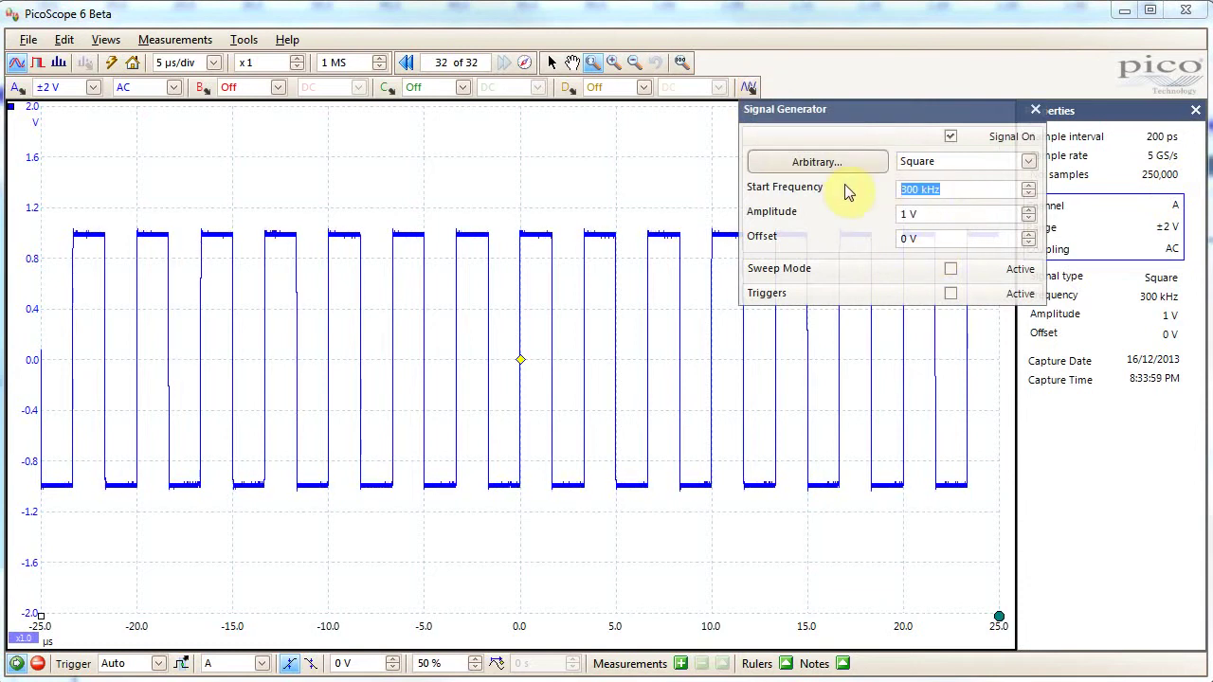
left_click(925, 192)
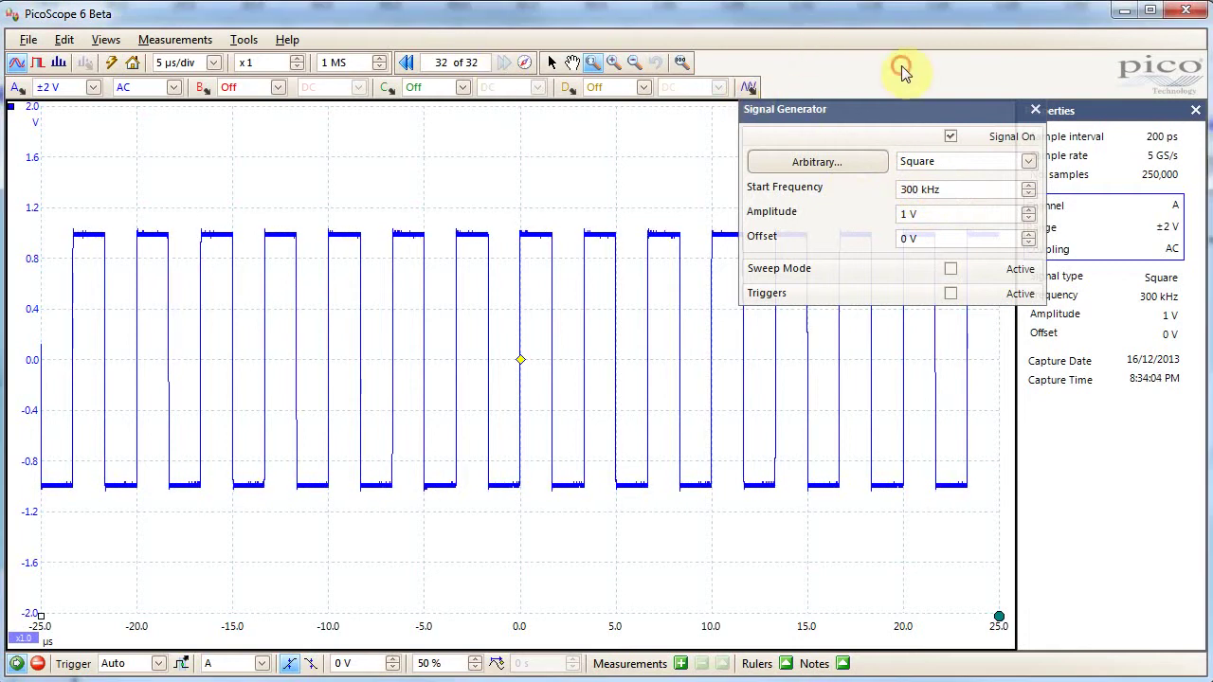
left_click(1035, 109)
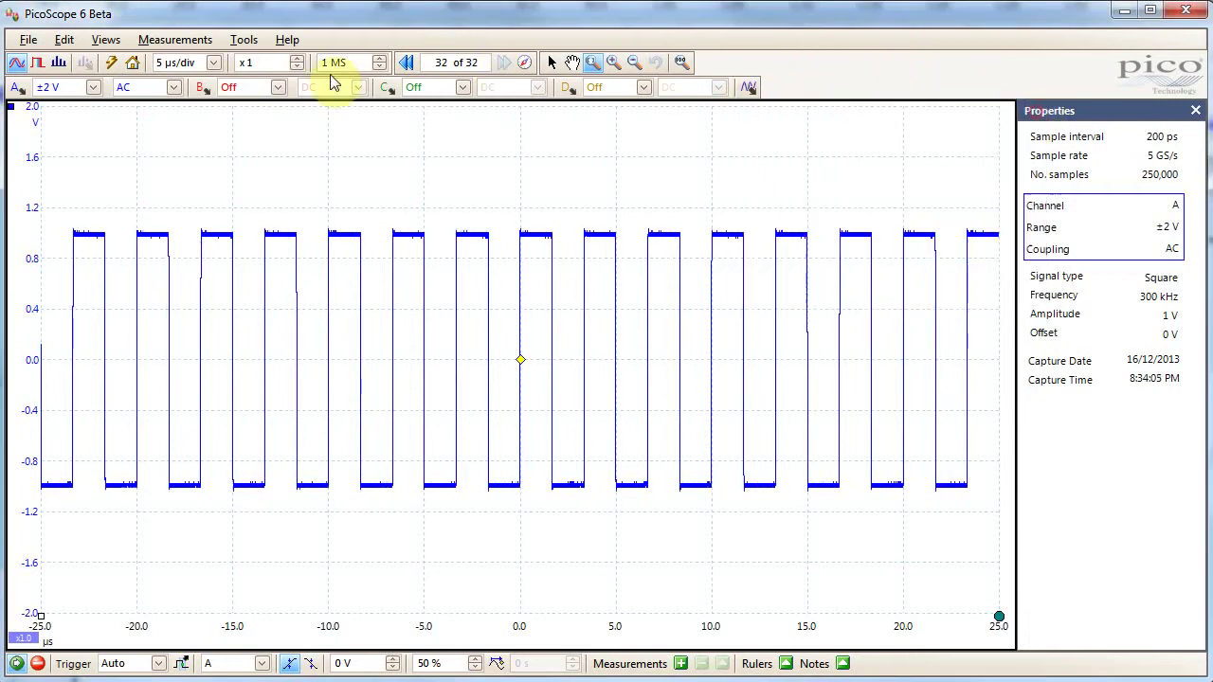
- Show the spectrum and zoom in on the 300 kHz fundamental and 900 kHz harmonic peaks
left_click(59, 64)
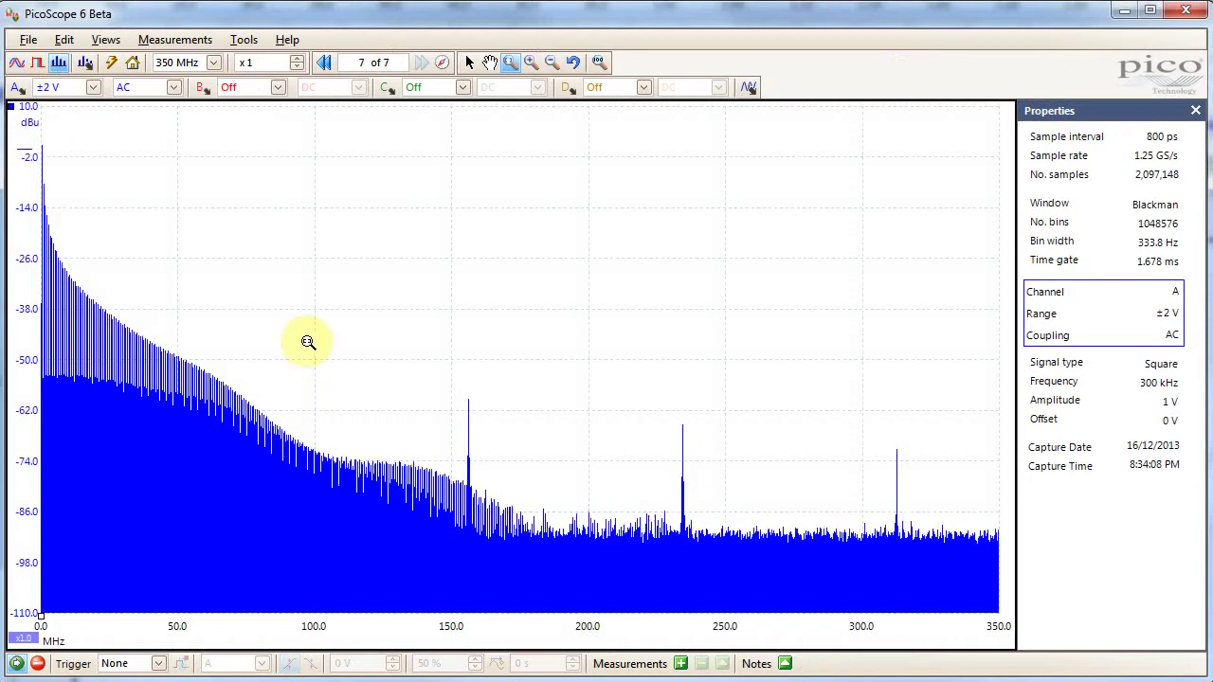
left_click_drag(44, 142, 16, 635)
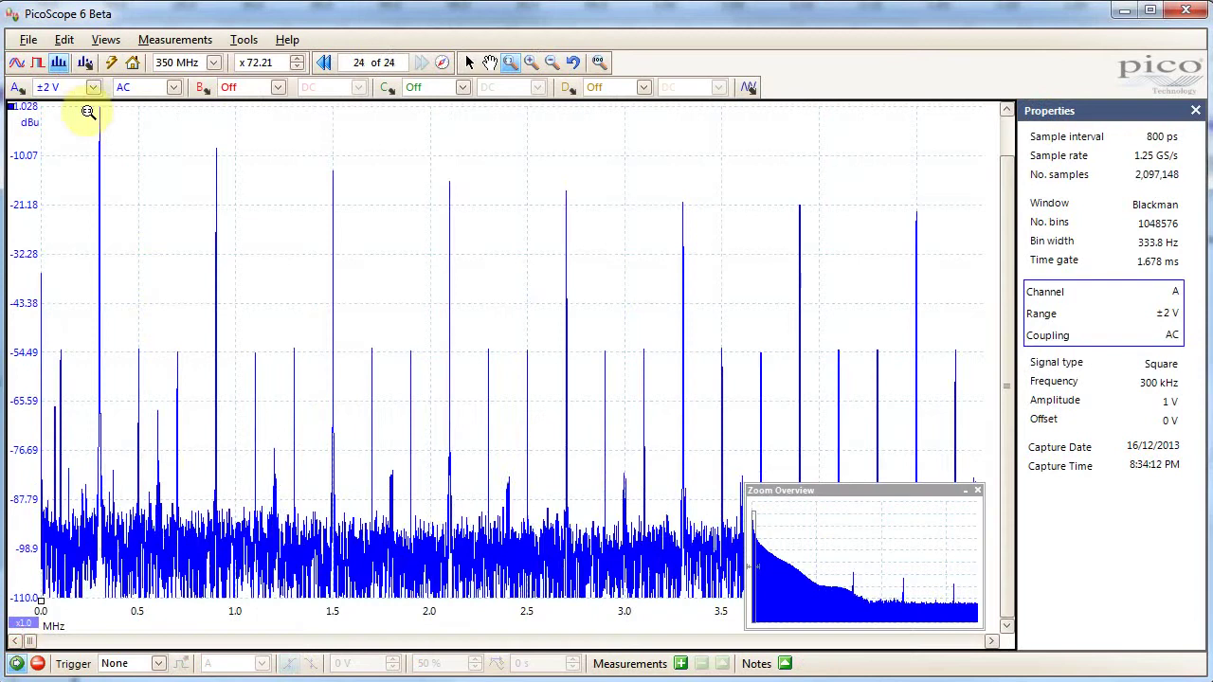
left_click_drag(88, 111, 121, 607)
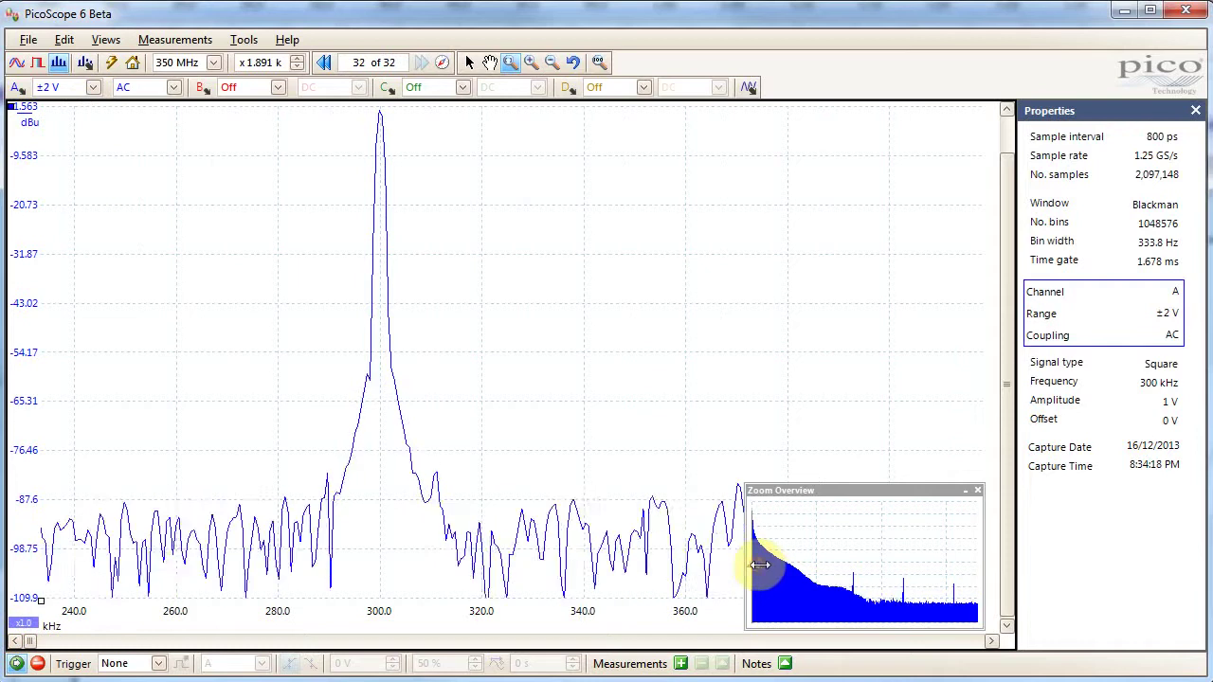
left_click_drag(758, 564, 758, 528)
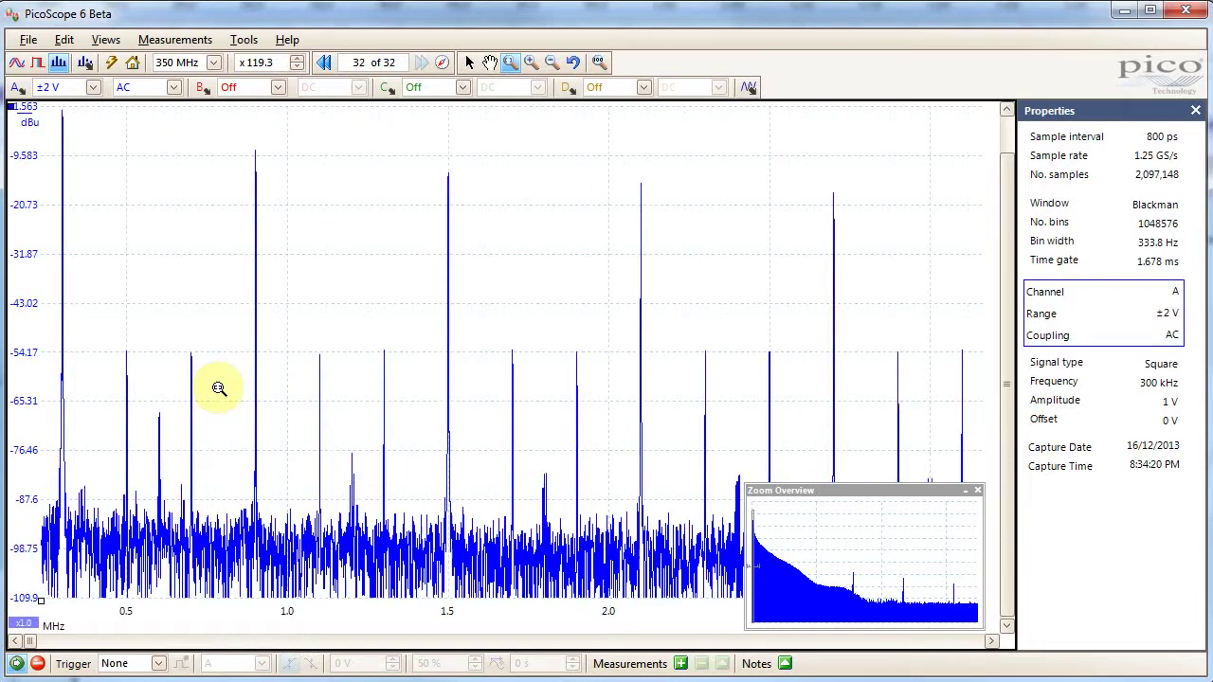
left_click(228, 136)
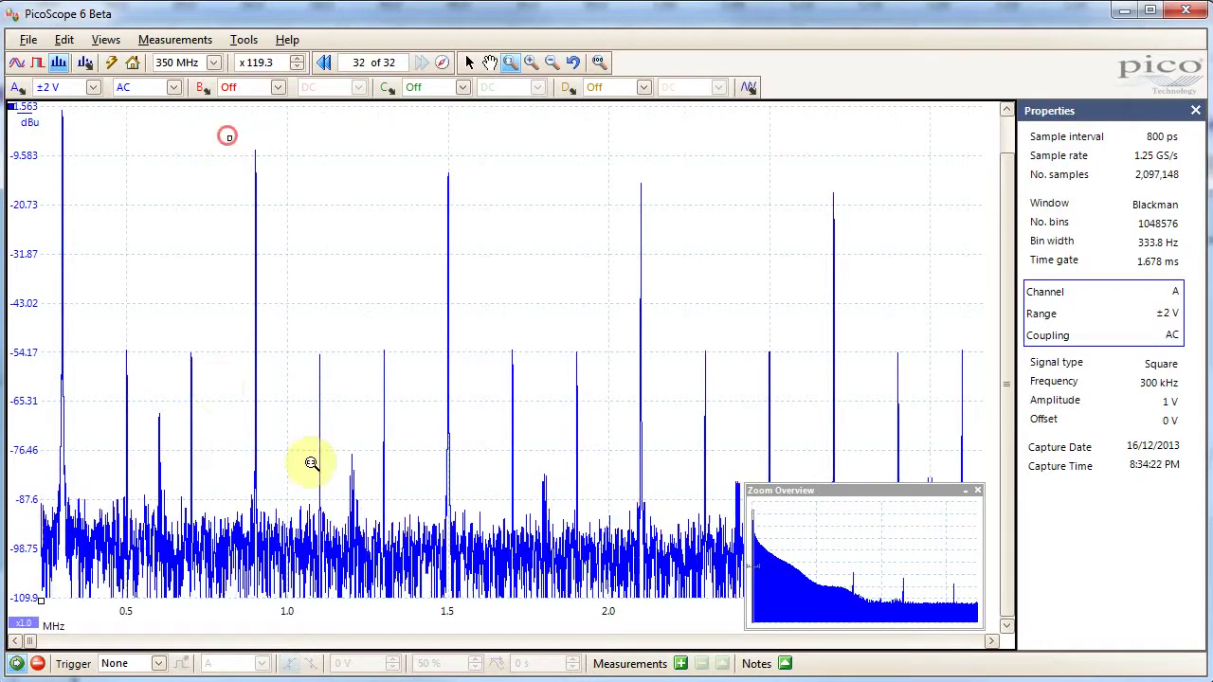
left_click_drag(311, 462, 287, 623)
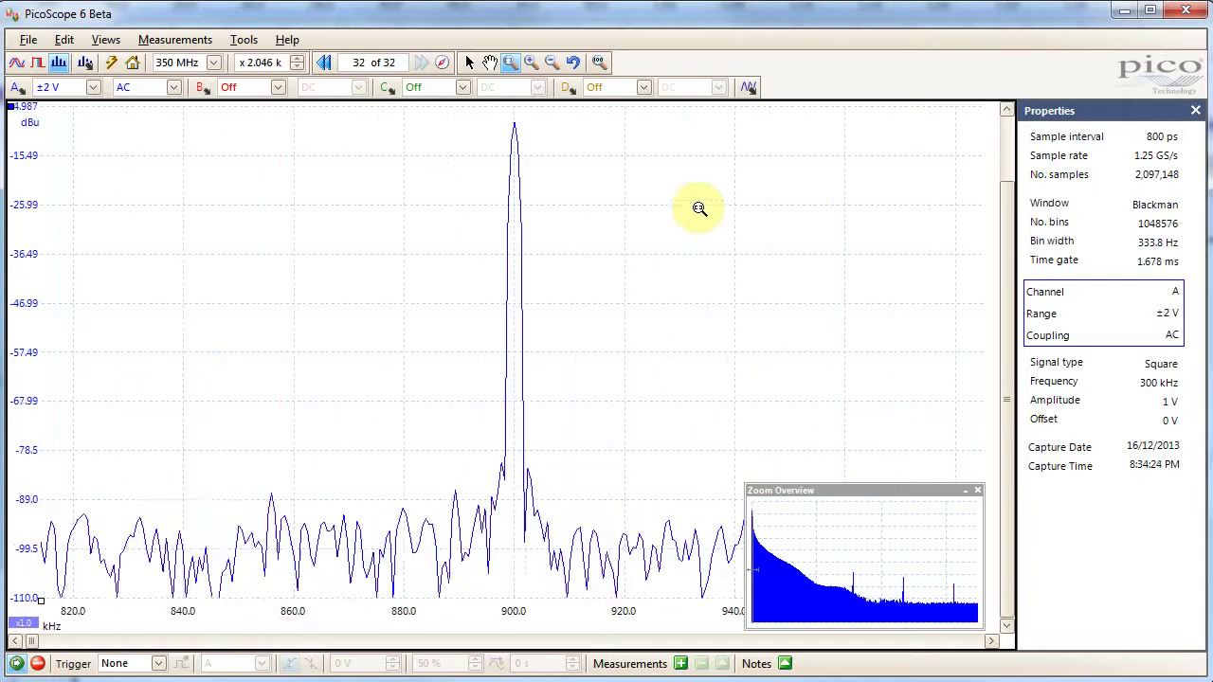
- Inspect the 1.5 MHz harmonic, zoom out to 0–350 MHz, and move the Zoom Overview aside
left_click(573, 62)
left_click_drag(414, 142, 500, 616)
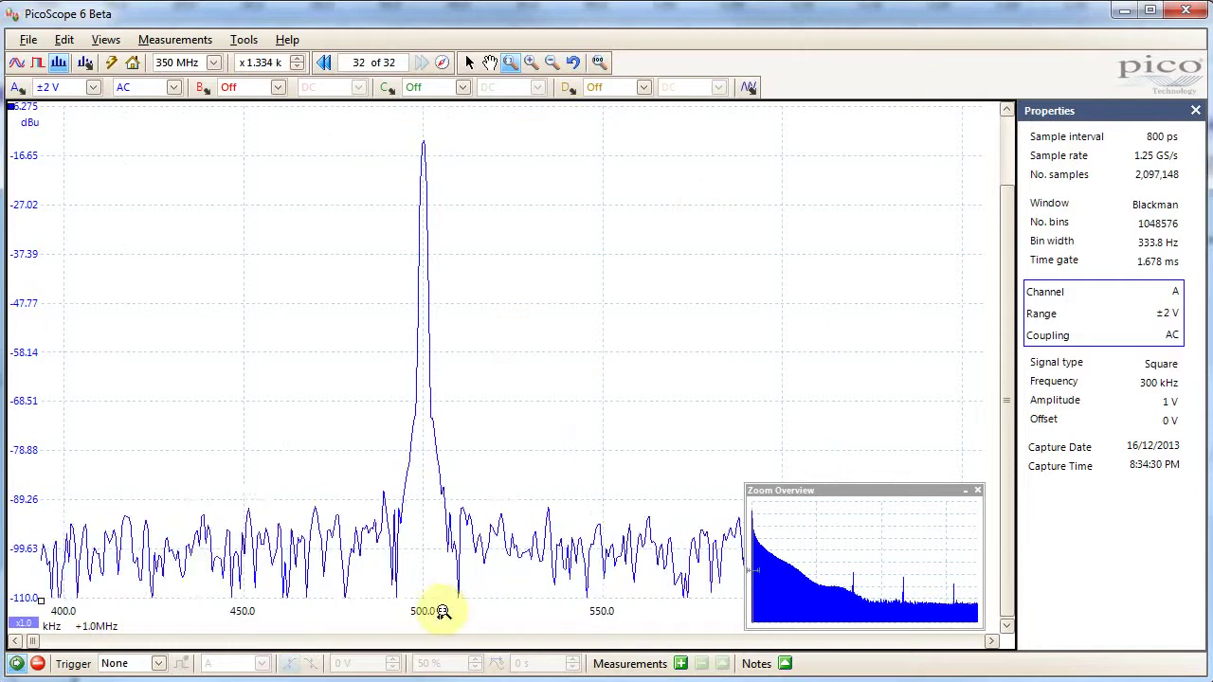
left_click(570, 65)
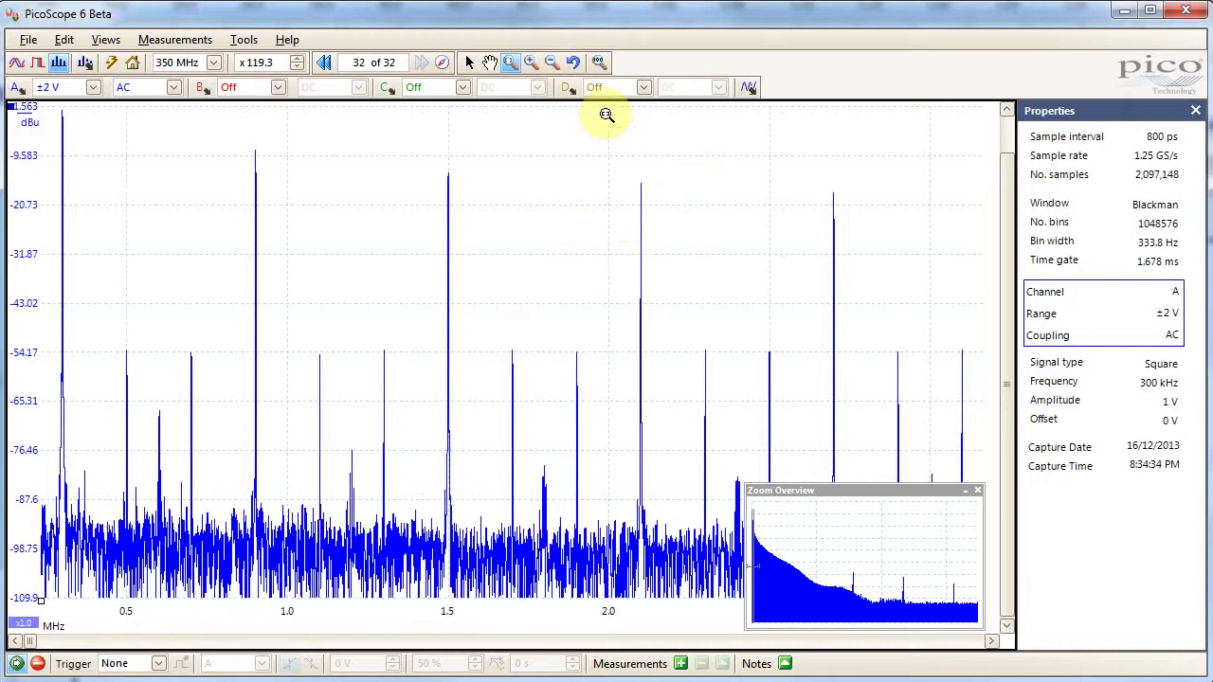
left_click(575, 63)
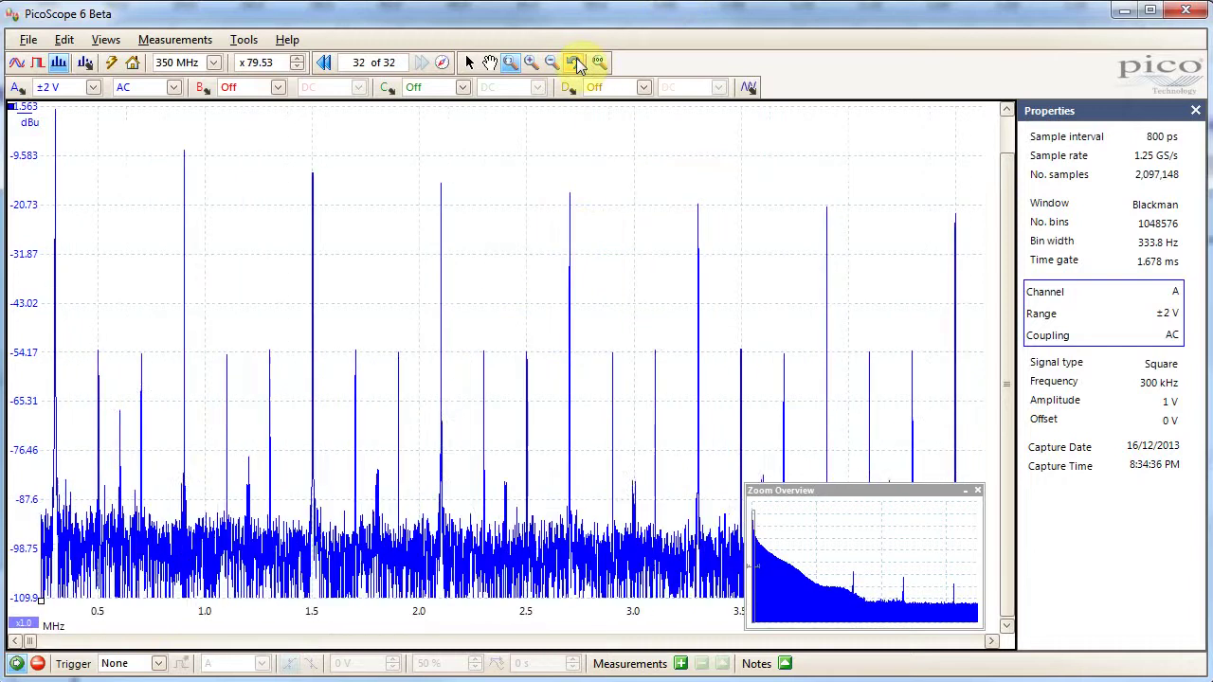
left_click(574, 62)
left_click(575, 63)
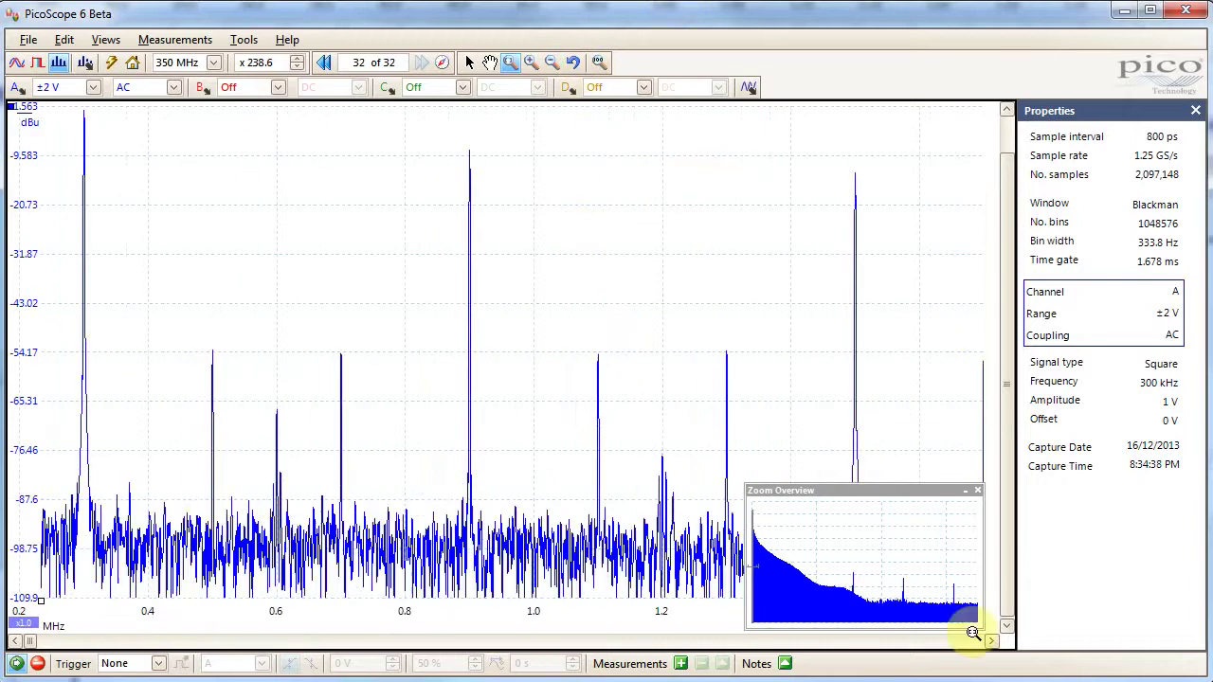
left_click_drag(750, 563, 1029, 575)
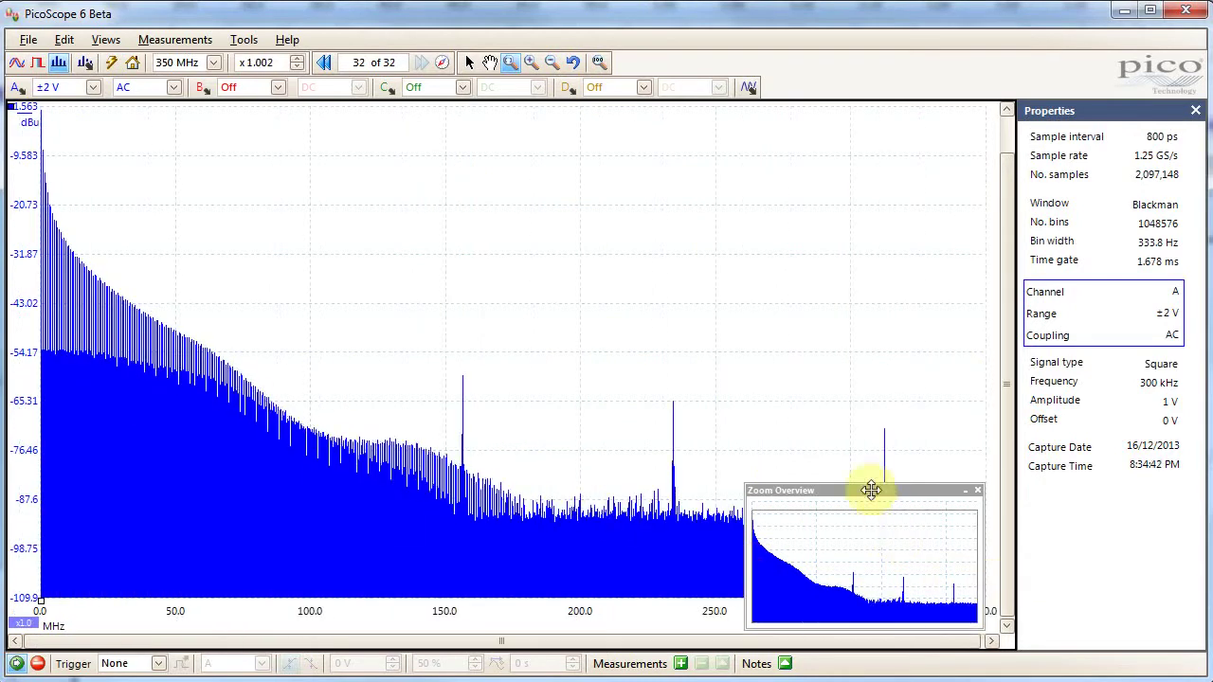
left_click_drag(871, 490, 860, 155)
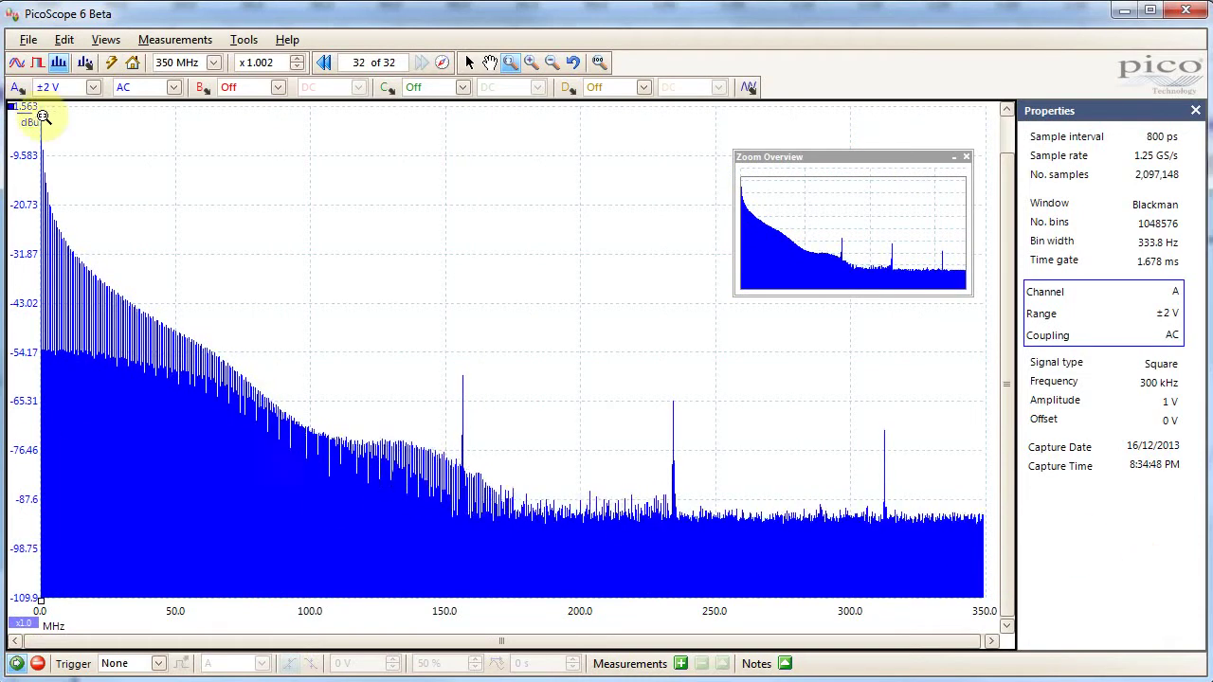
- Set Spectrum Bins to 16384 in the spectrum options, giving a 21.36 kHz bin width
left_click(85, 63)
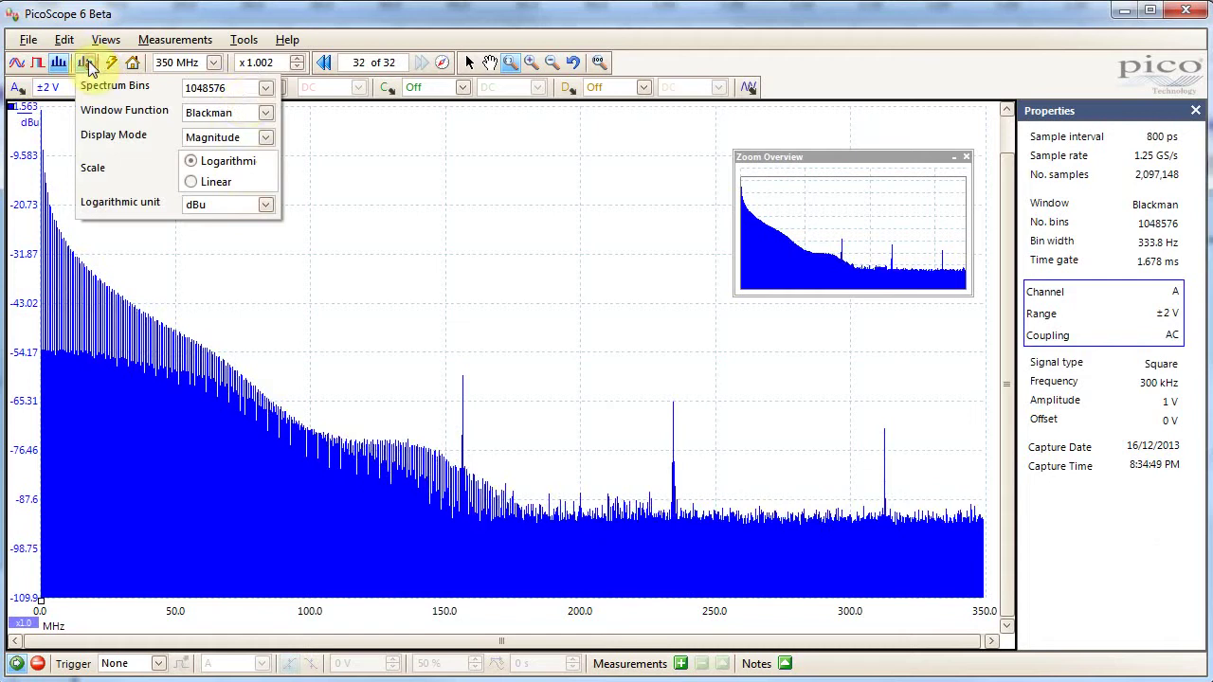
left_click(244, 89)
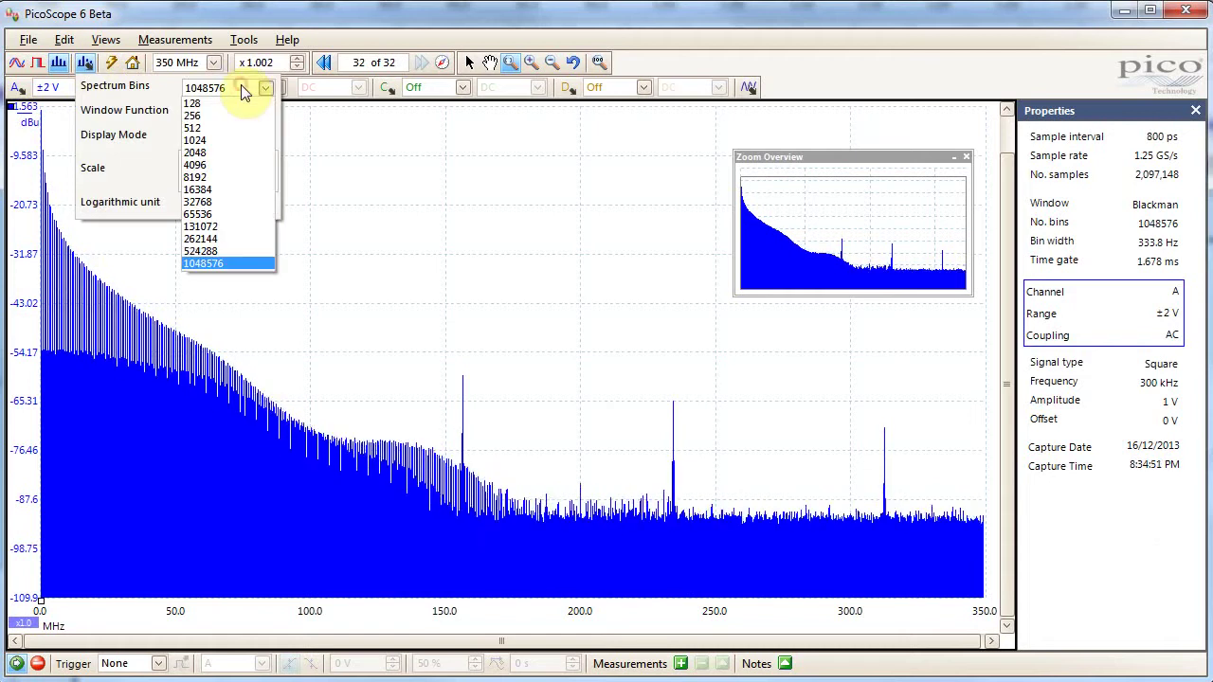
left_click(201, 192)
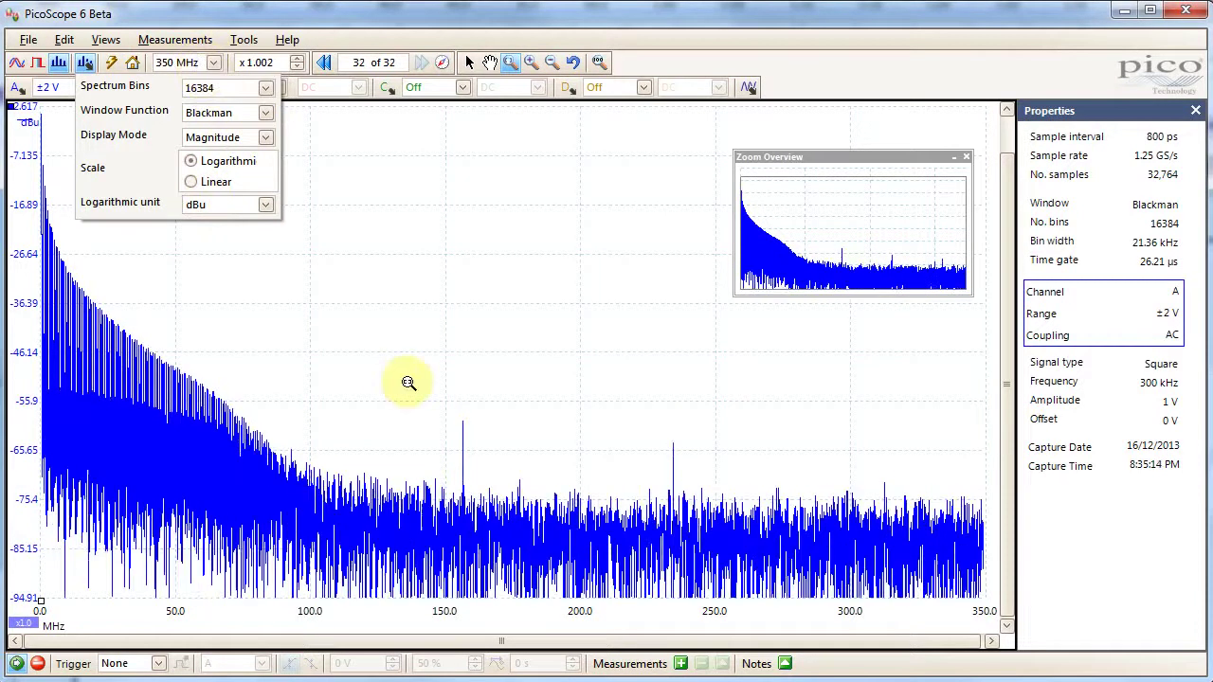
left_click(189, 72)
left_click(189, 63)
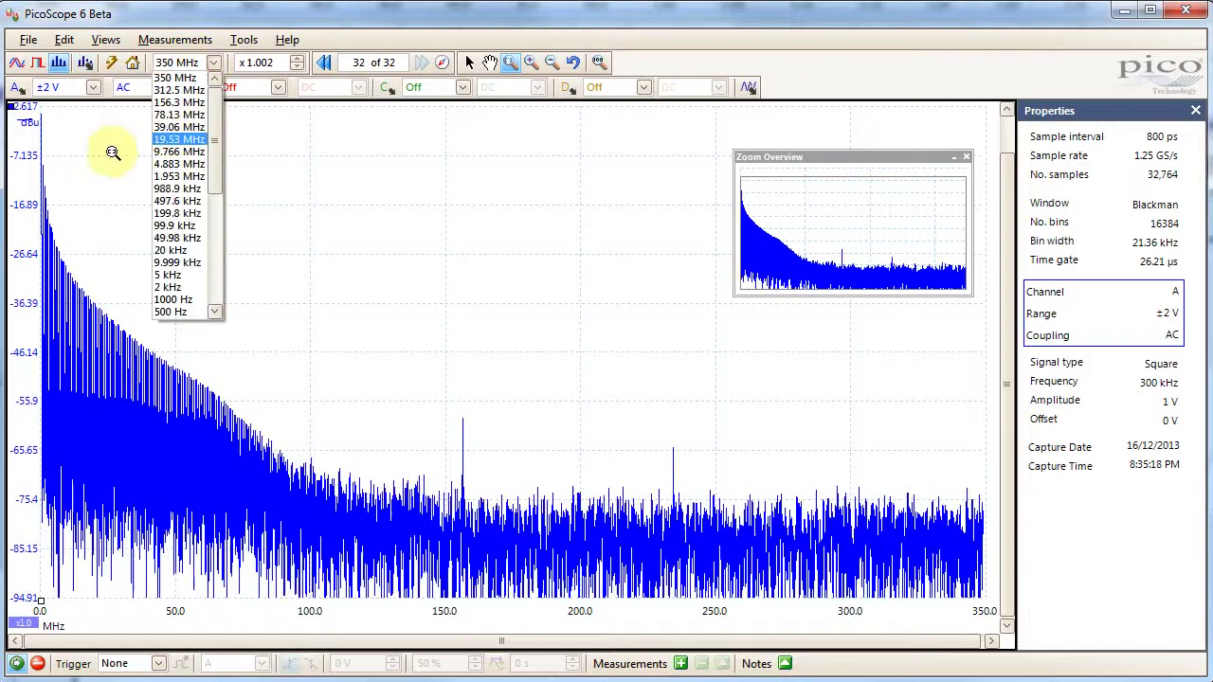
left_click(111, 155)
left_click_drag(78, 118, 29, 559)
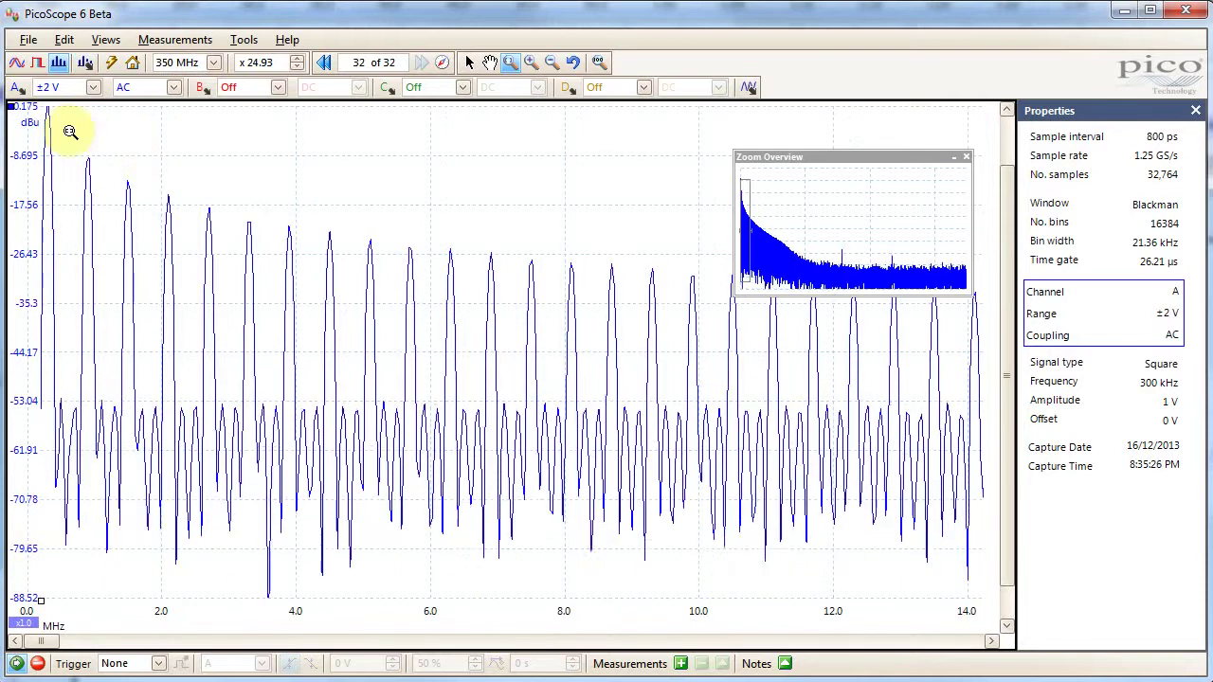
left_click_drag(58, 142, 101, 615)
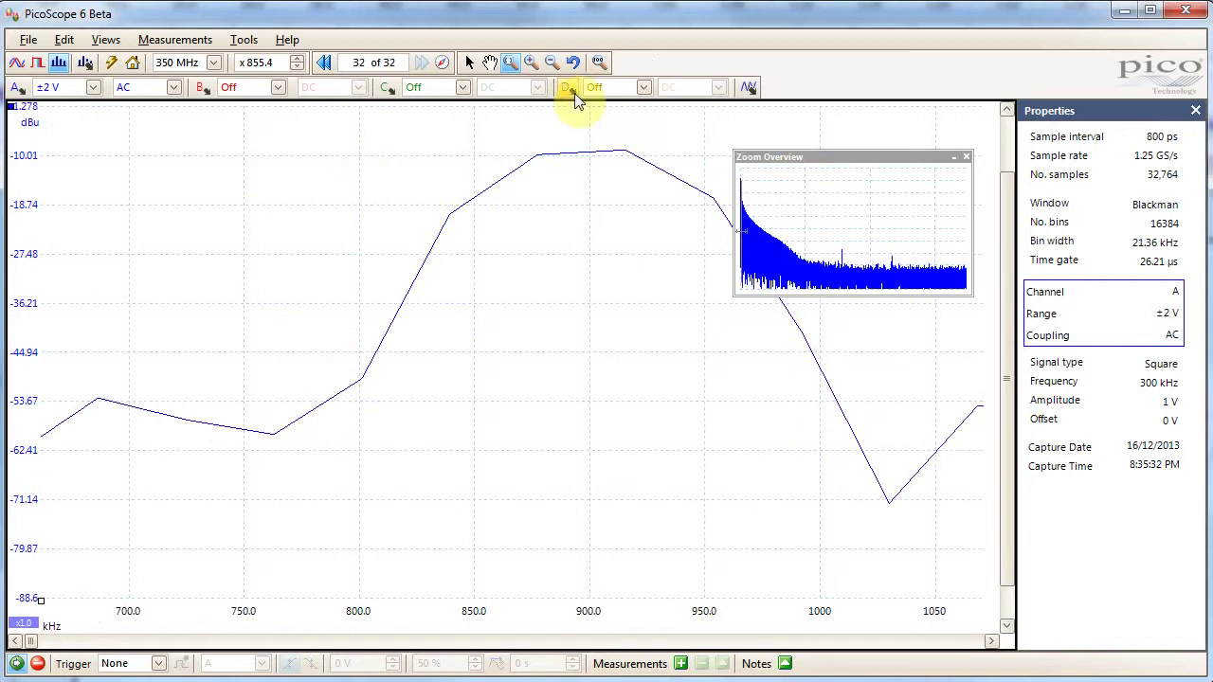
left_click(572, 63)
left_click(572, 62)
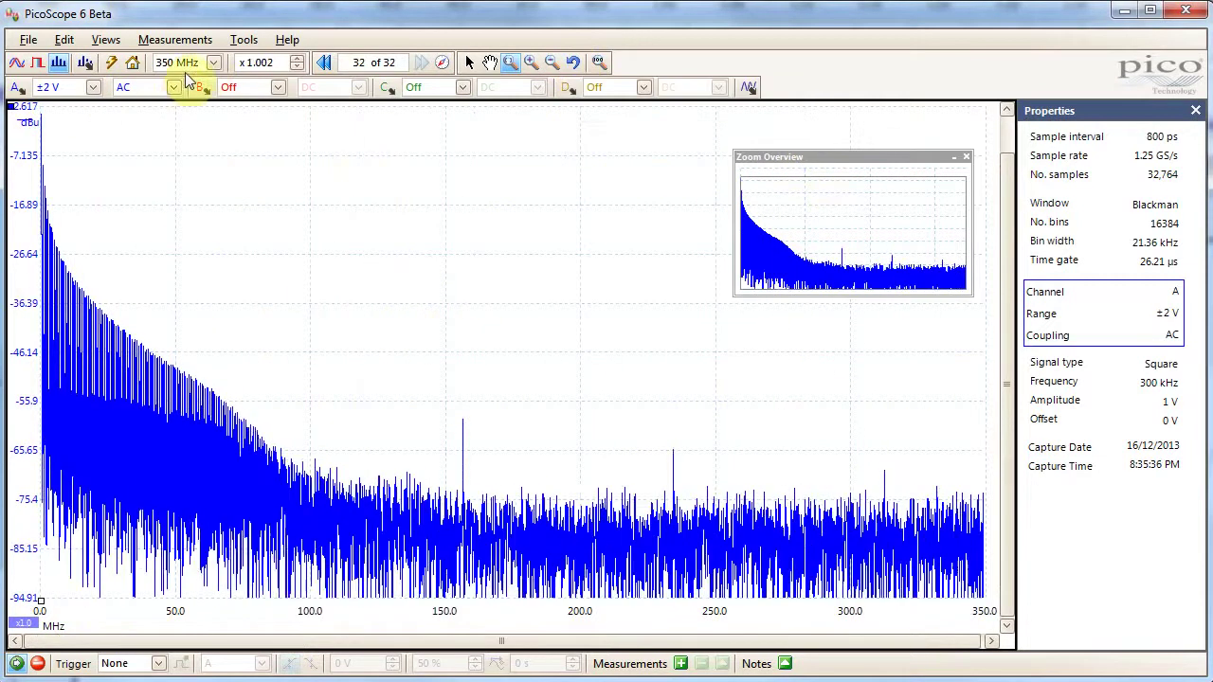
- Set Spectrum Bins to 2048, zoom briefly into 8–17 MHz, then undo back to 0–350 MHz
left_click(85, 63)
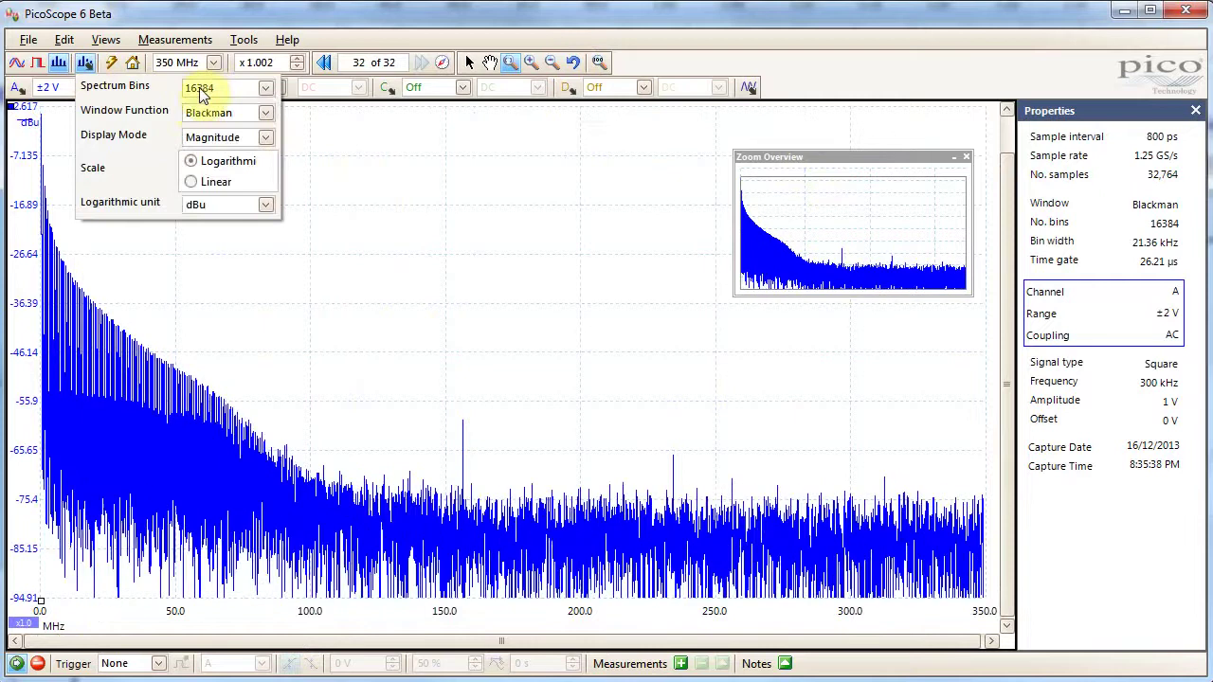
left_click(201, 92)
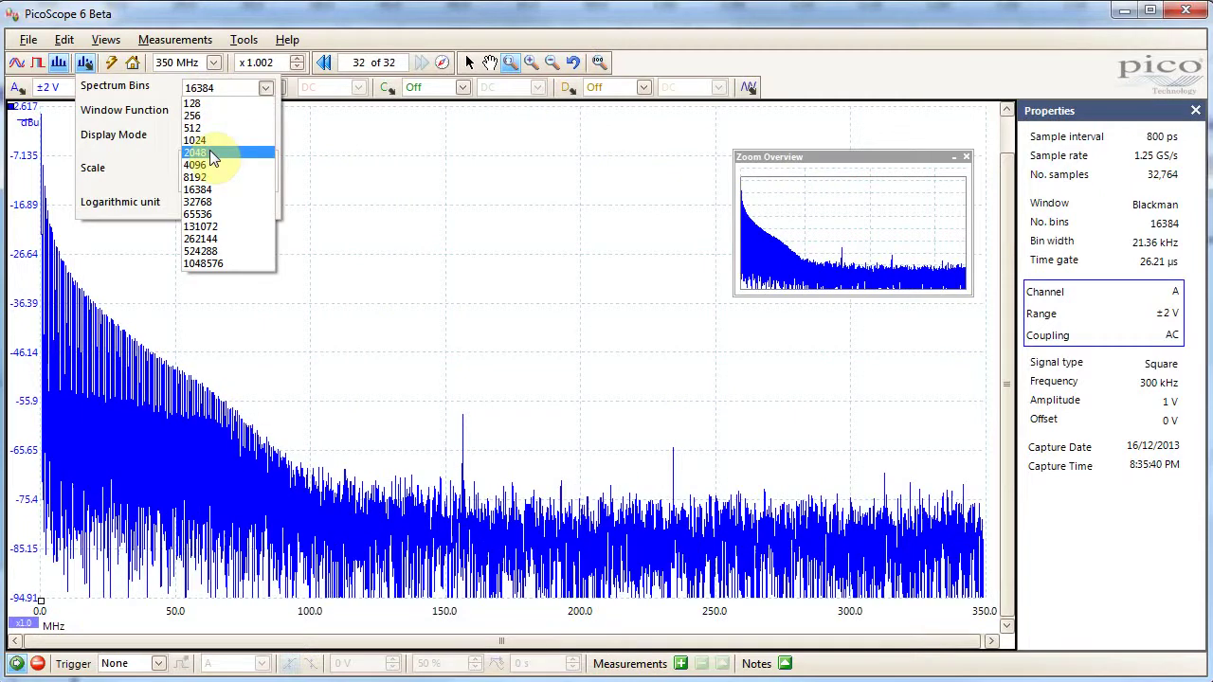
left_click(213, 154)
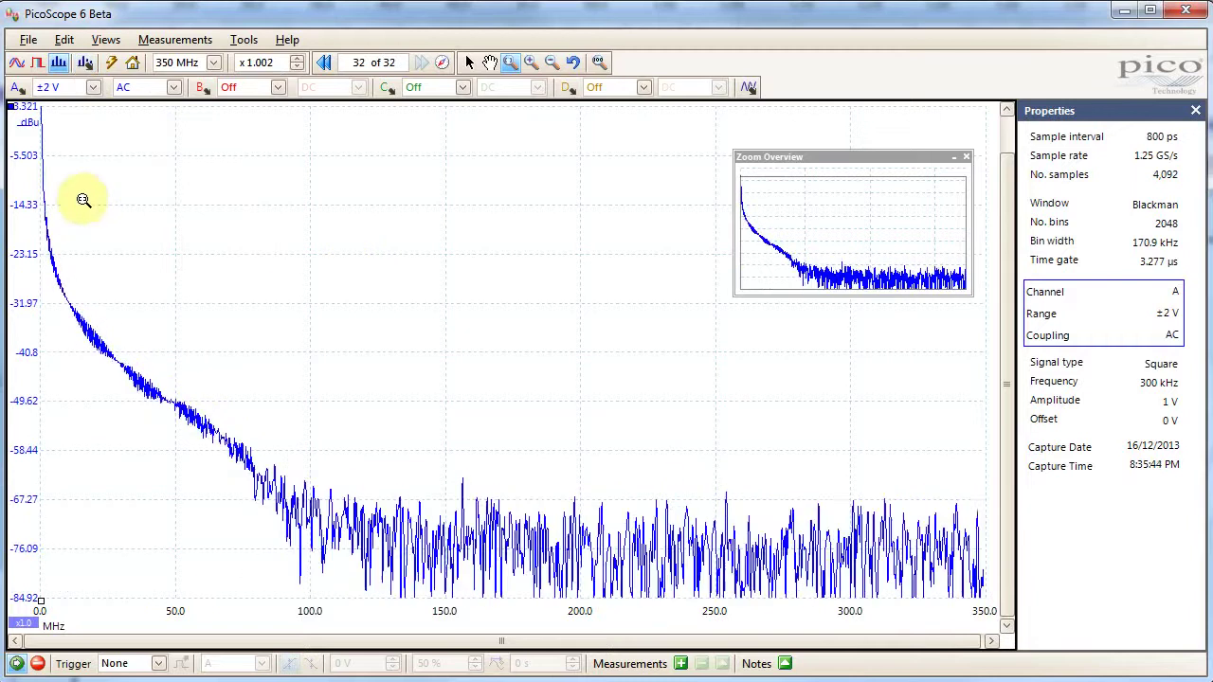
left_click_drag(85, 181, 60, 496)
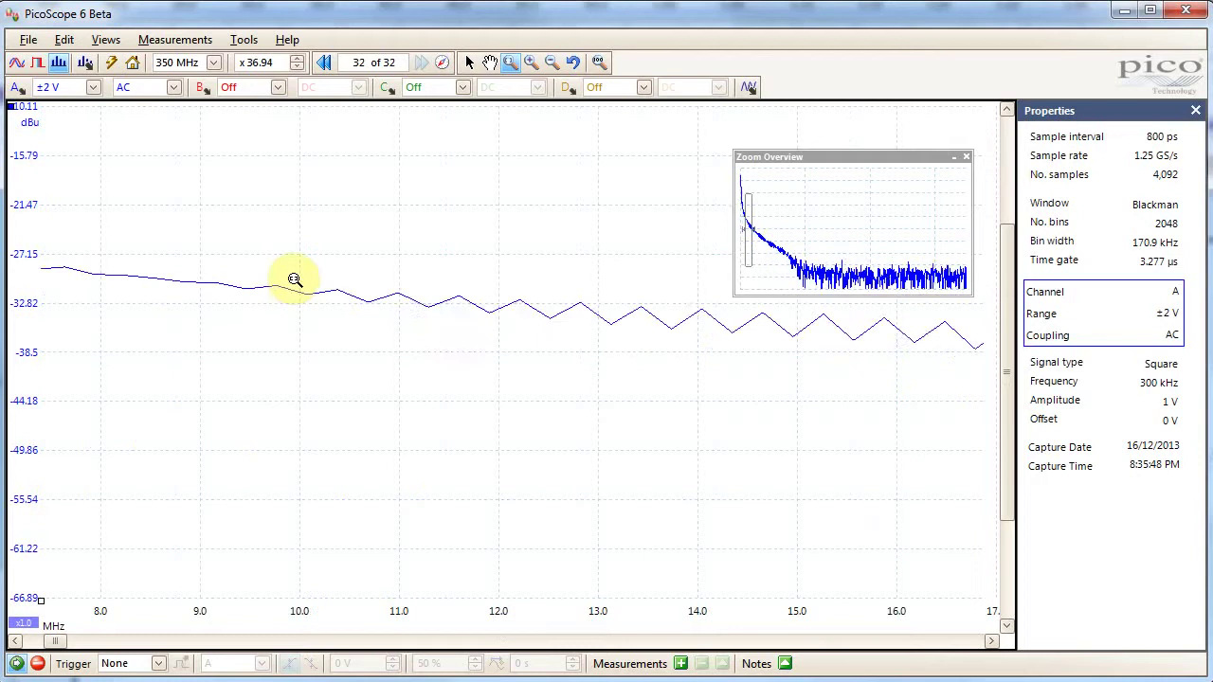
left_click(572, 63)
left_click(211, 64)
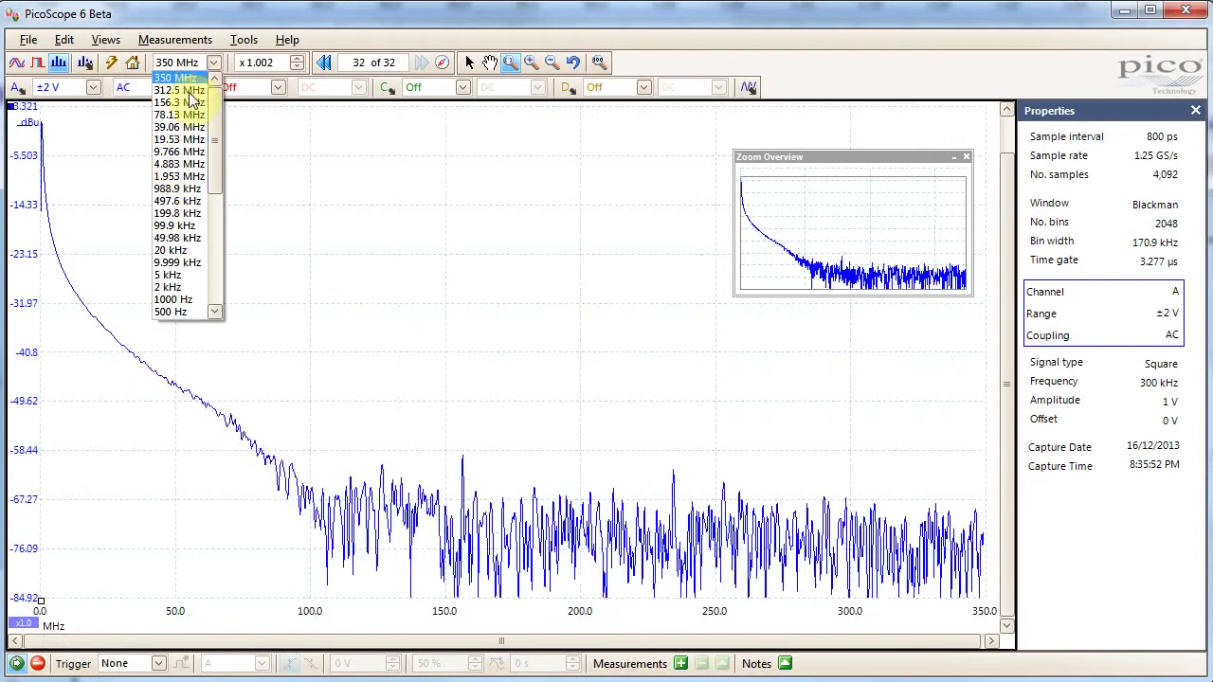
left_click(196, 131)
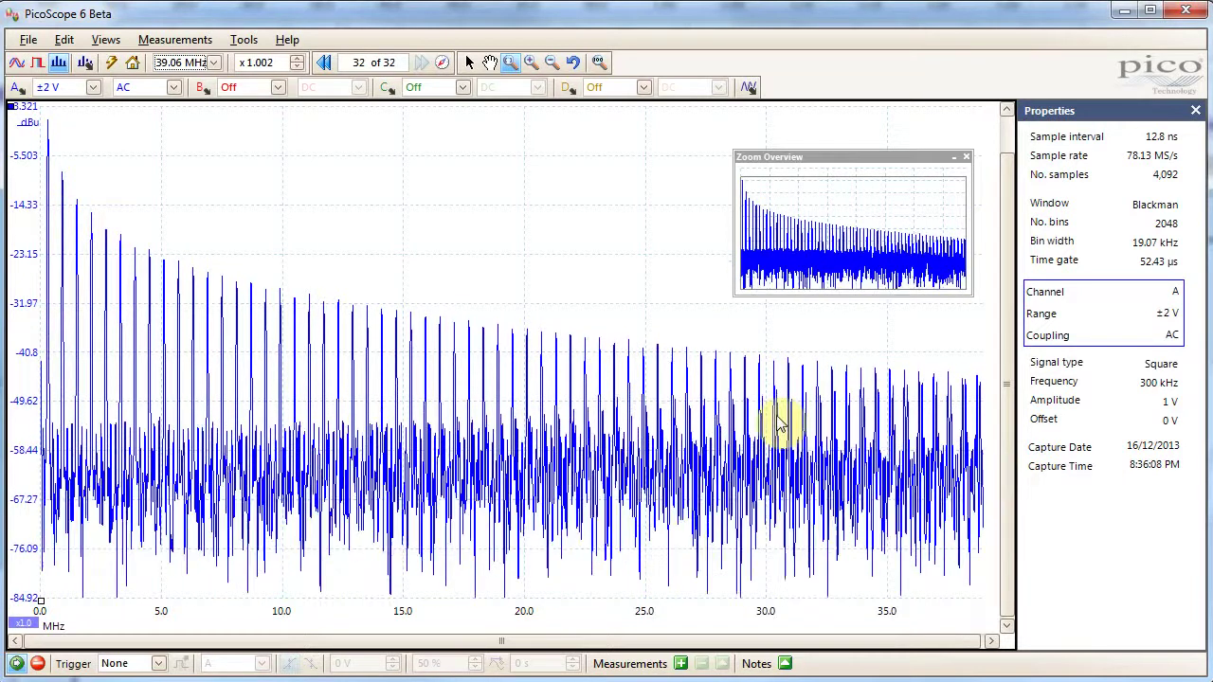
left_click(200, 64)
left_click(178, 78)
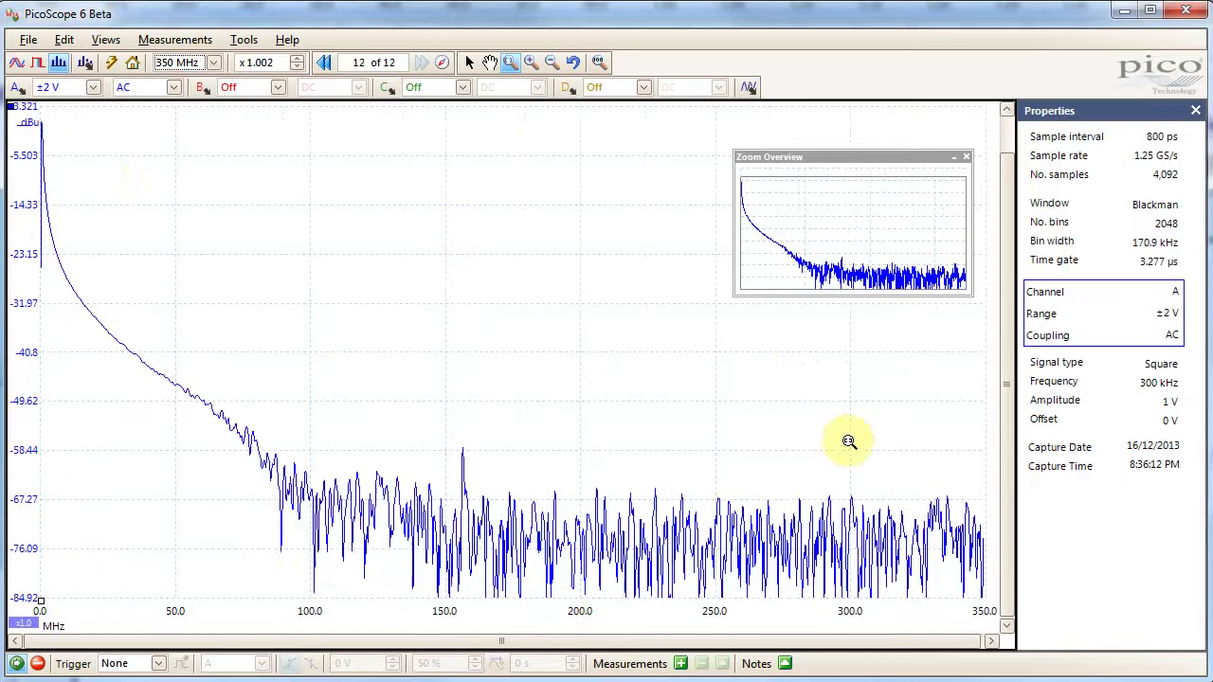
left_click(87, 64)
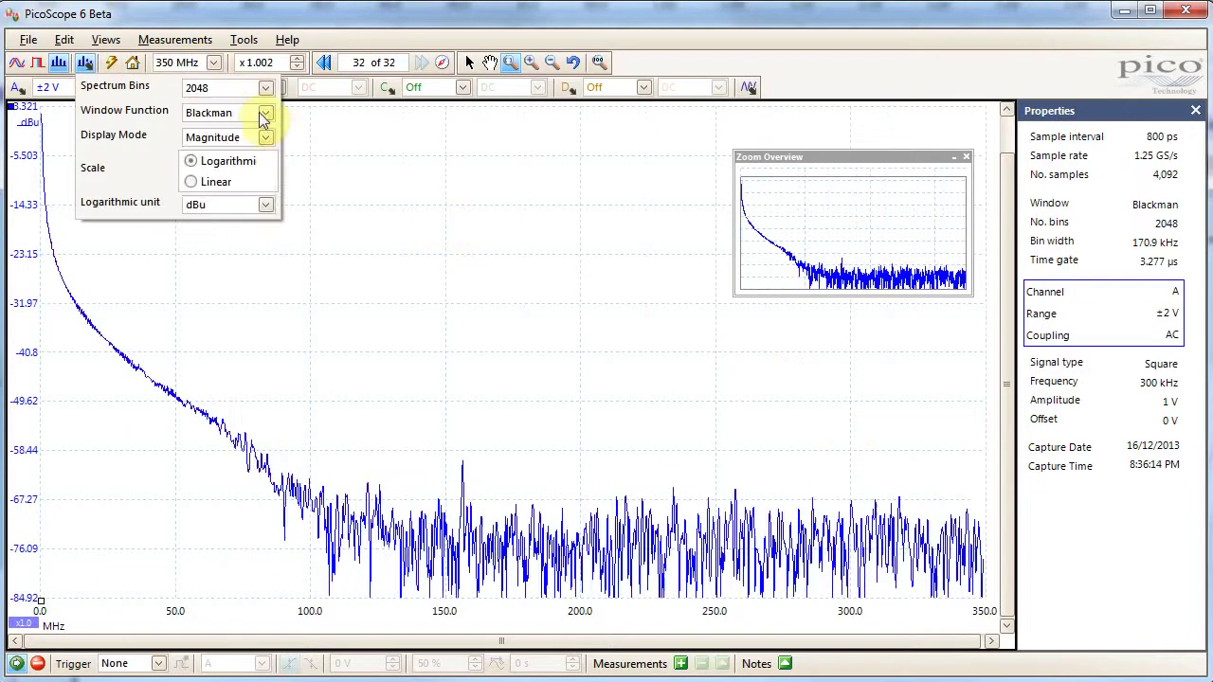
left_click(251, 86)
left_click(220, 235)
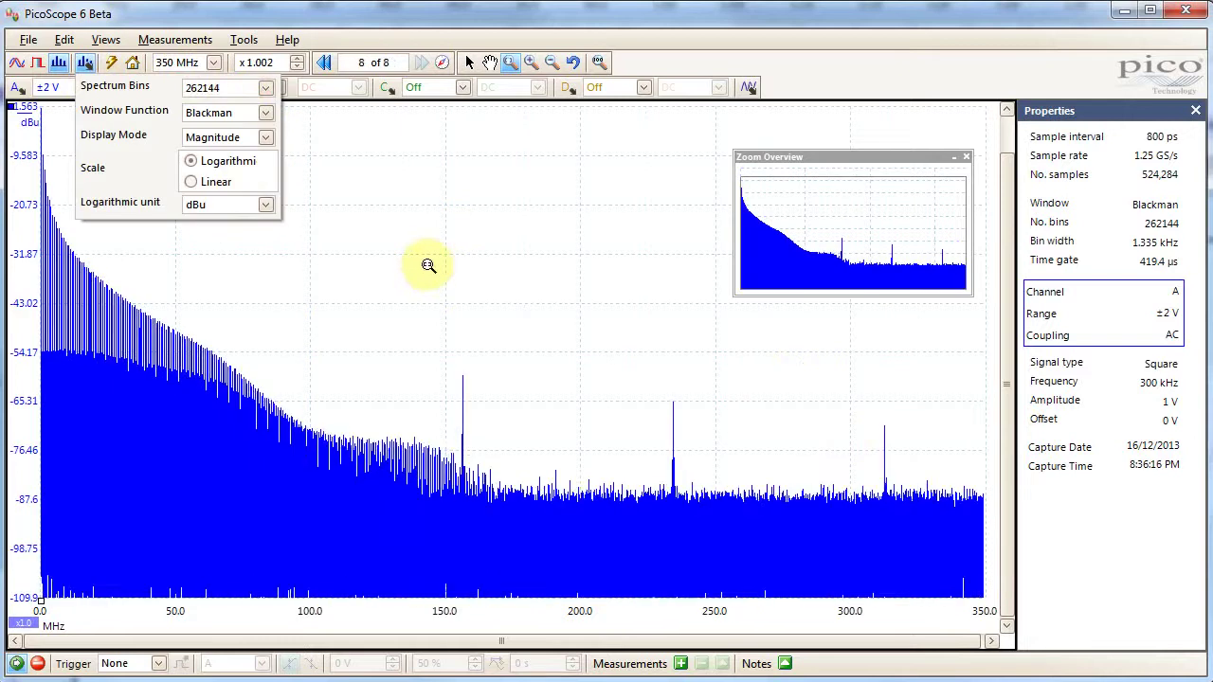
left_click(225, 88)
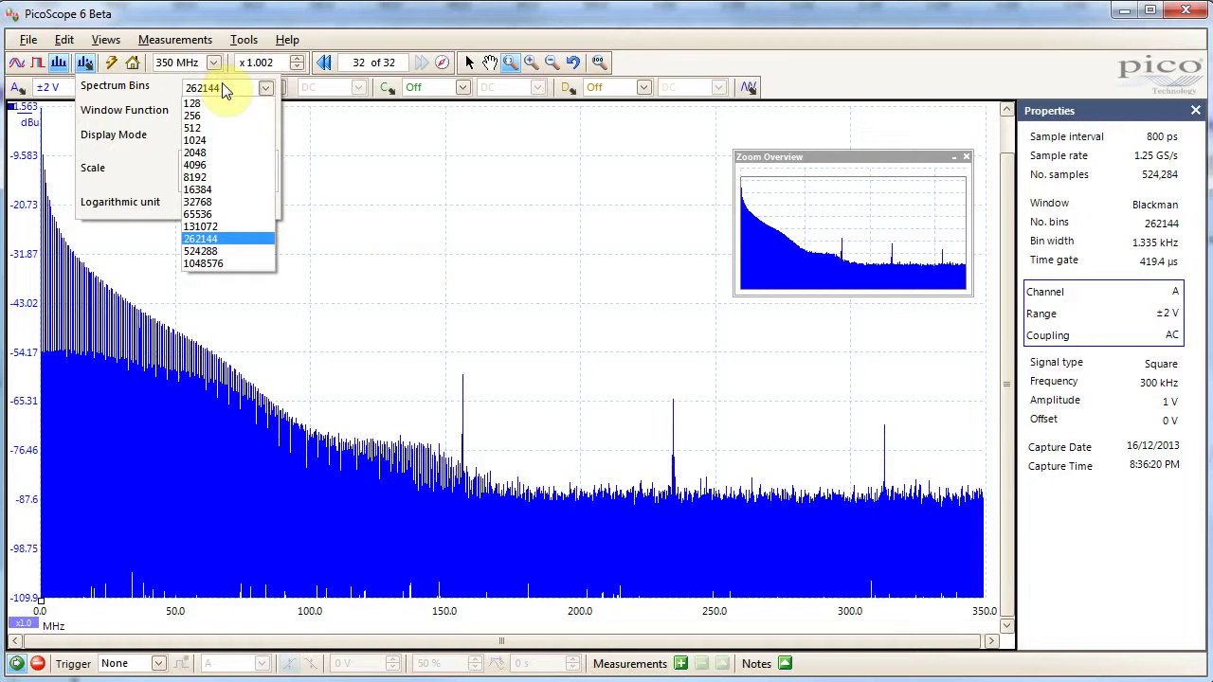
left_click(194, 152)
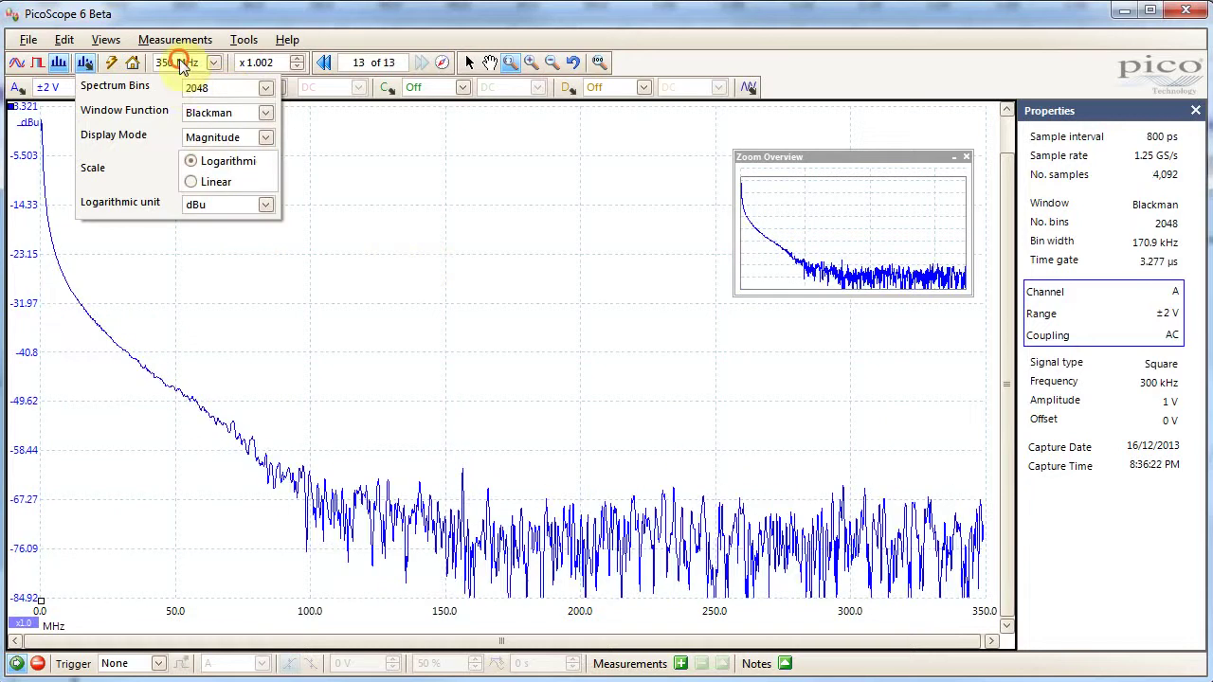
left_click(194, 63)
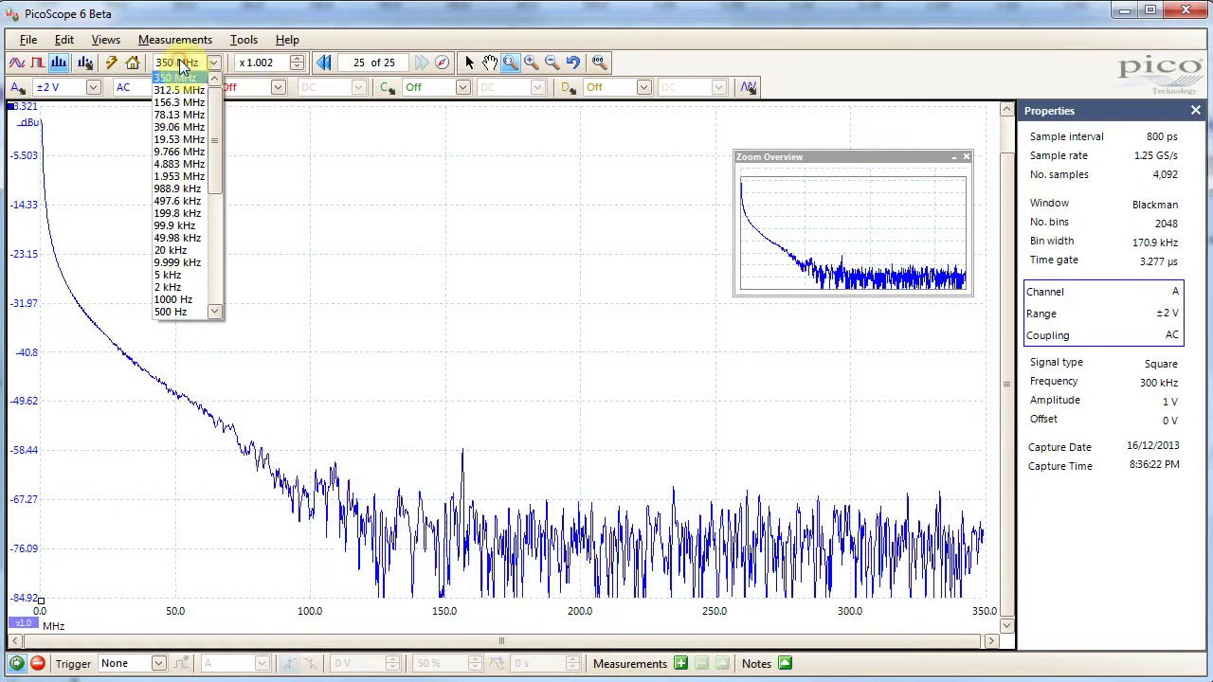
left_click(180, 102)
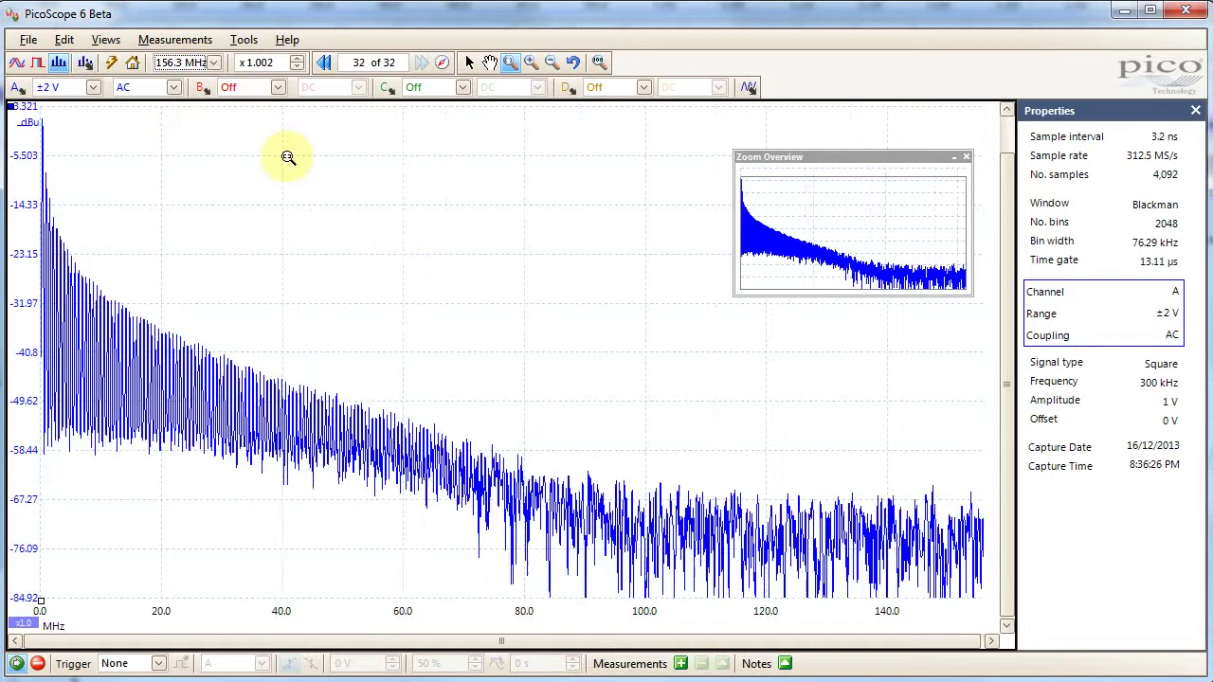
left_click(195, 63)
left_click(175, 189)
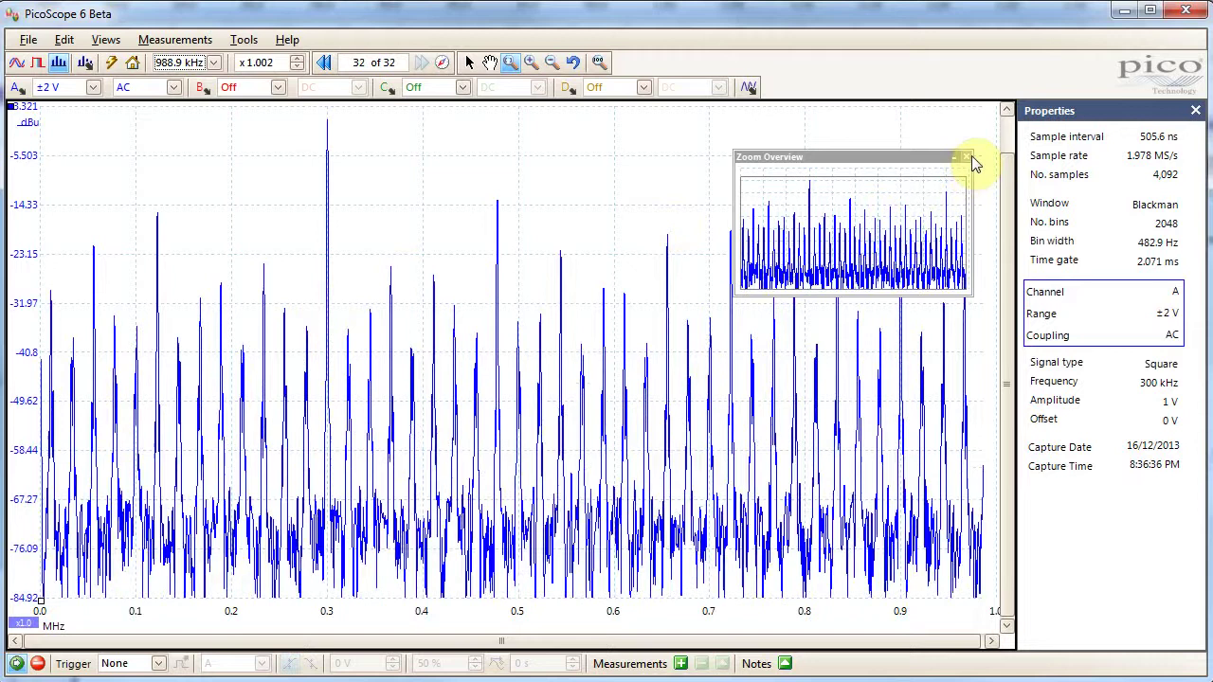
left_click(215, 63)
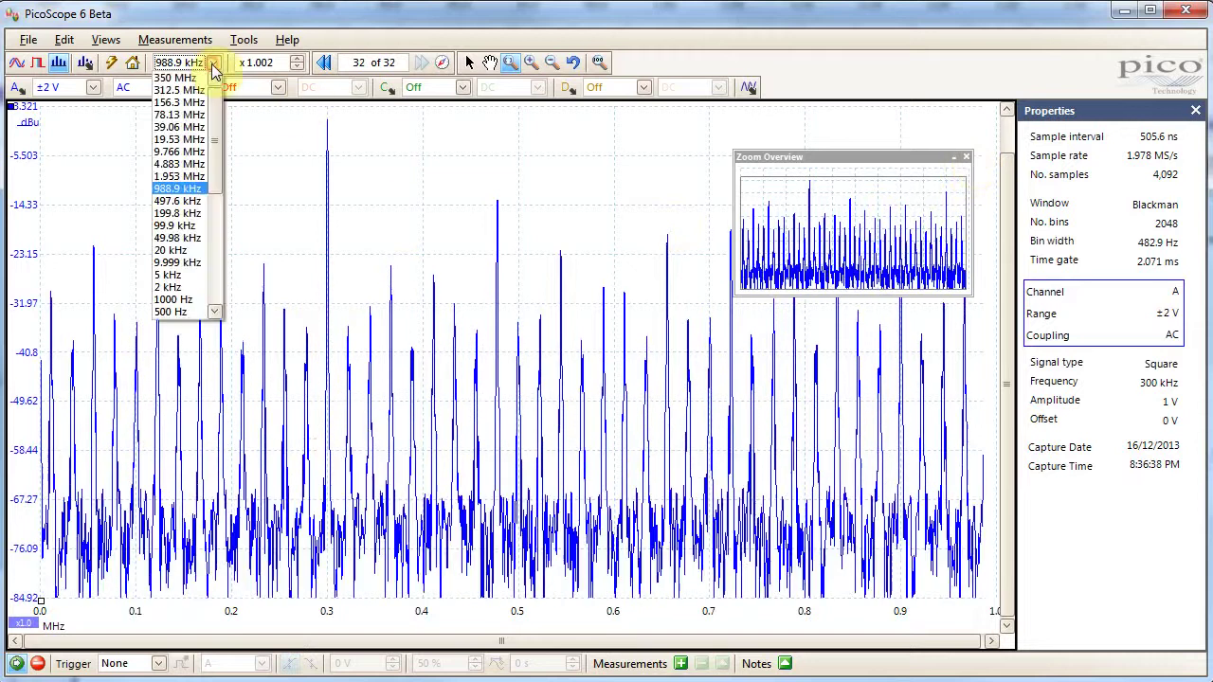
left_click(189, 86)
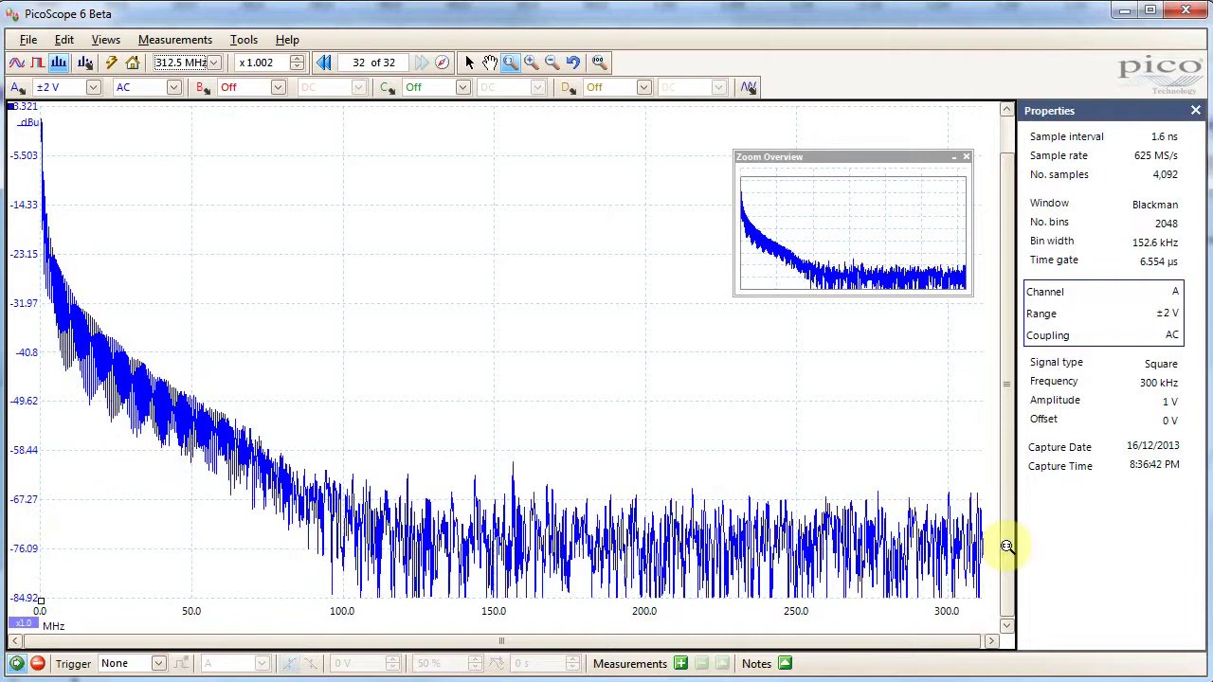
left_click(193, 64)
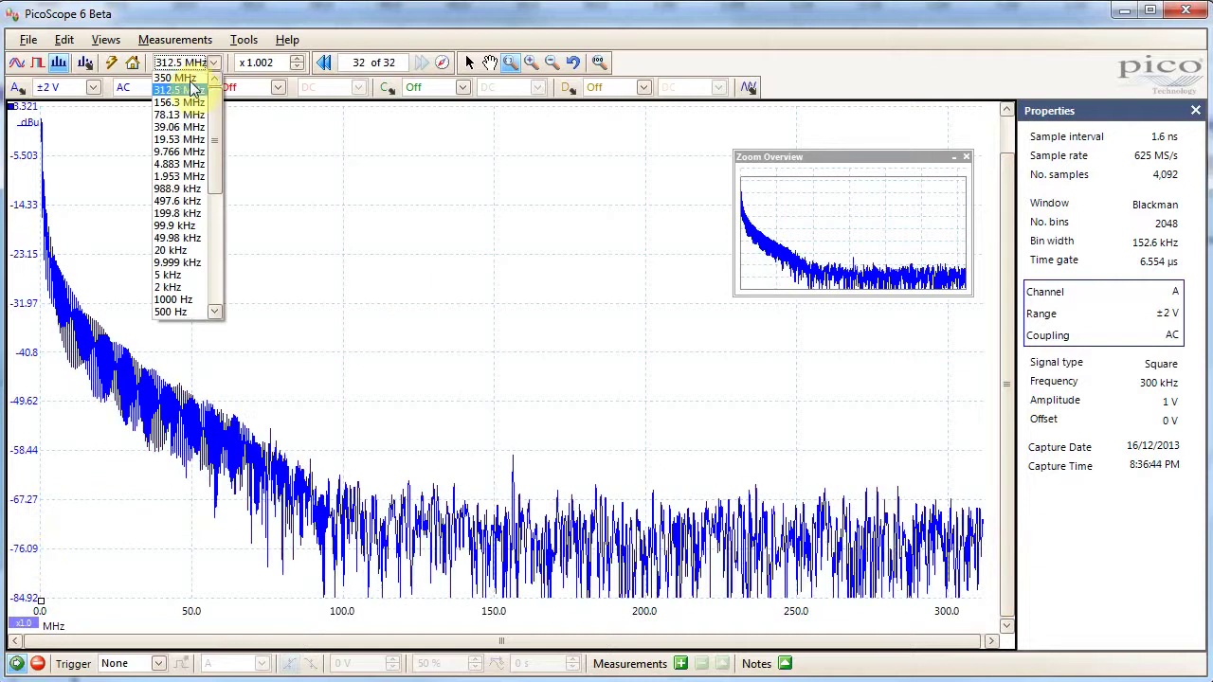
left_click(190, 74)
left_click(84, 63)
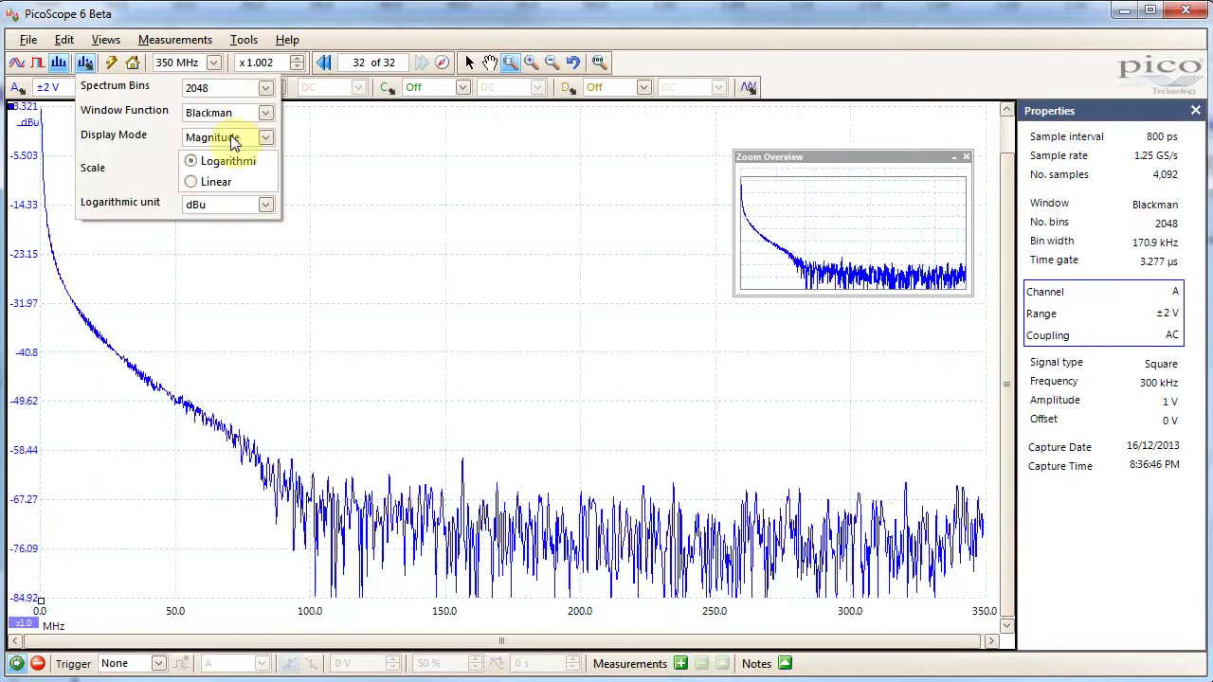
- Set Spectrum Bins to 262144 and bring up the signal generator settings
left_click(235, 84)
left_click(211, 238)
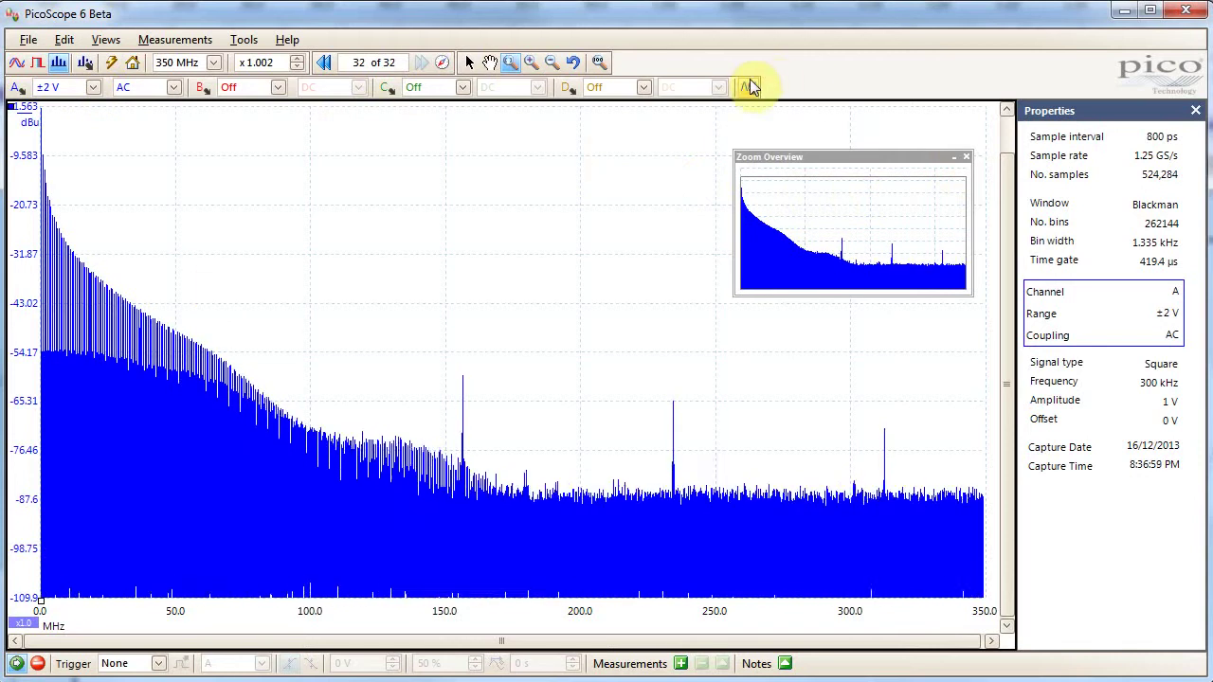
left_click(749, 87)
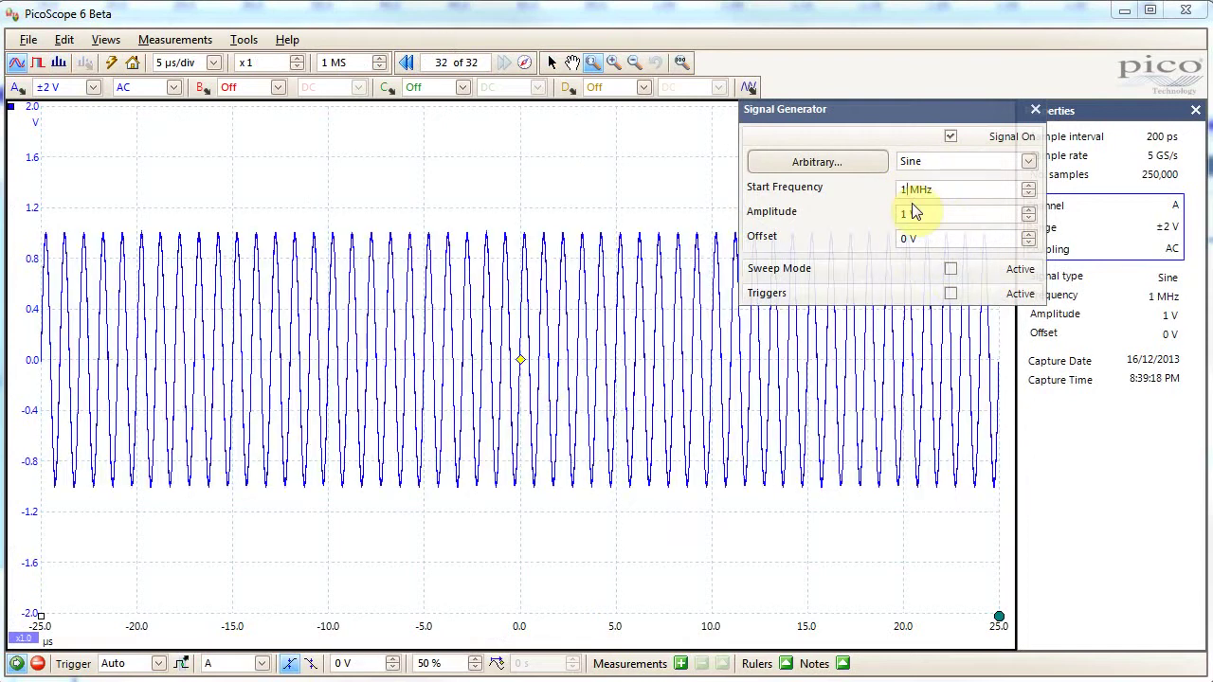
- Enable a 1–10 MHz generator sweep with 100 kHz frequency increments every 5 ms
left_click(949, 269)
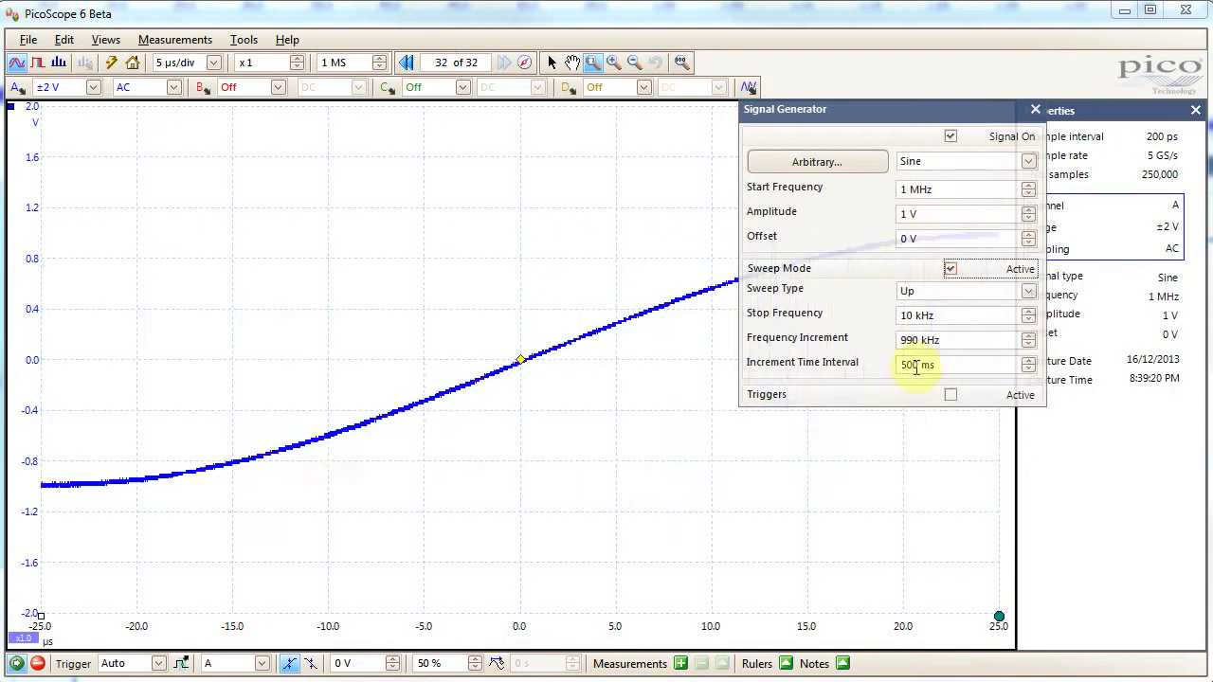
left_click_drag(914, 316, 866, 316)
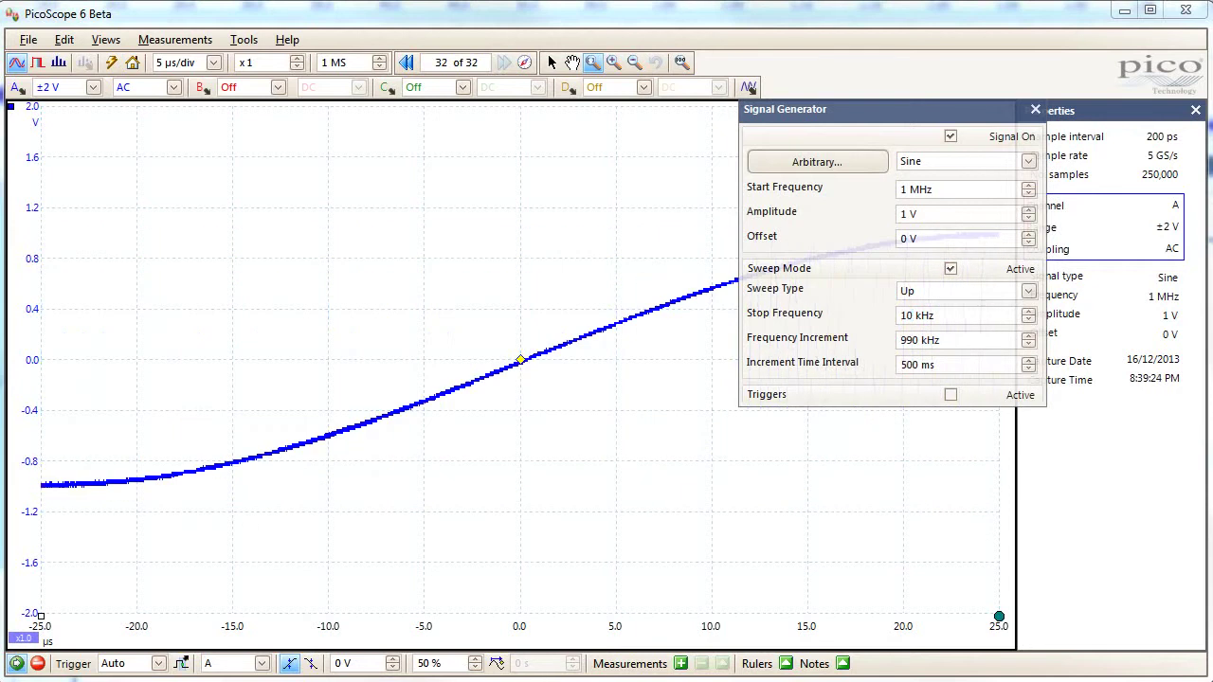
type("M")
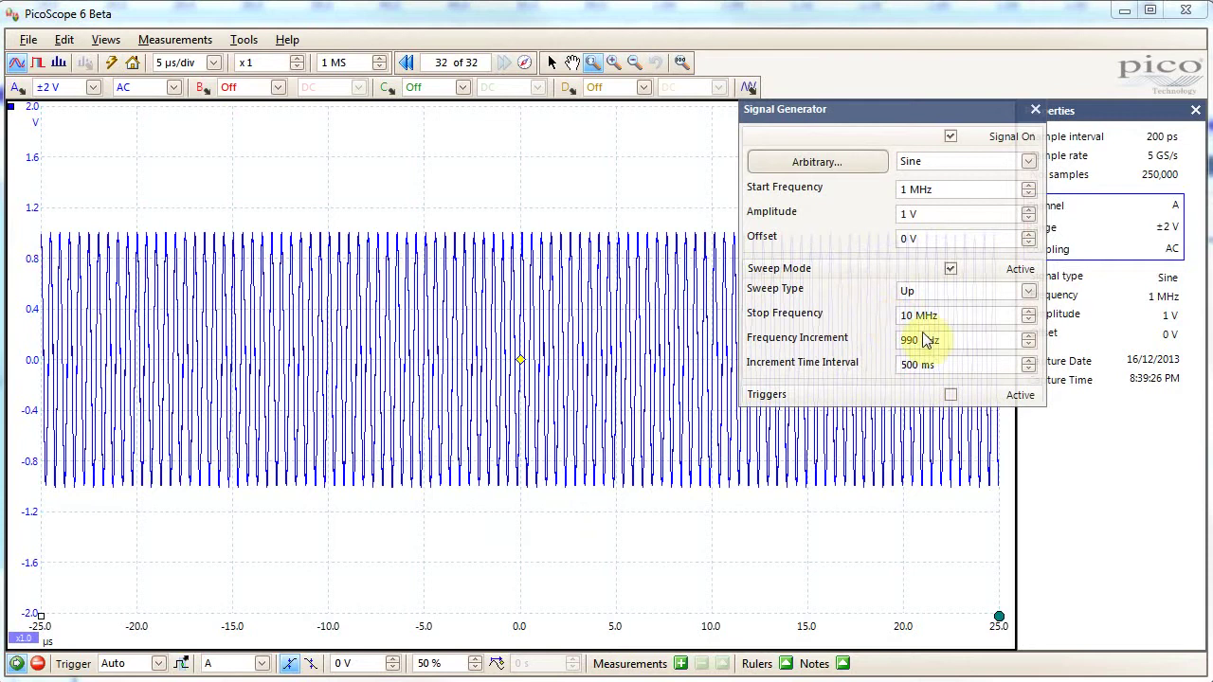
left_click_drag(915, 340, 878, 340)
type("10")
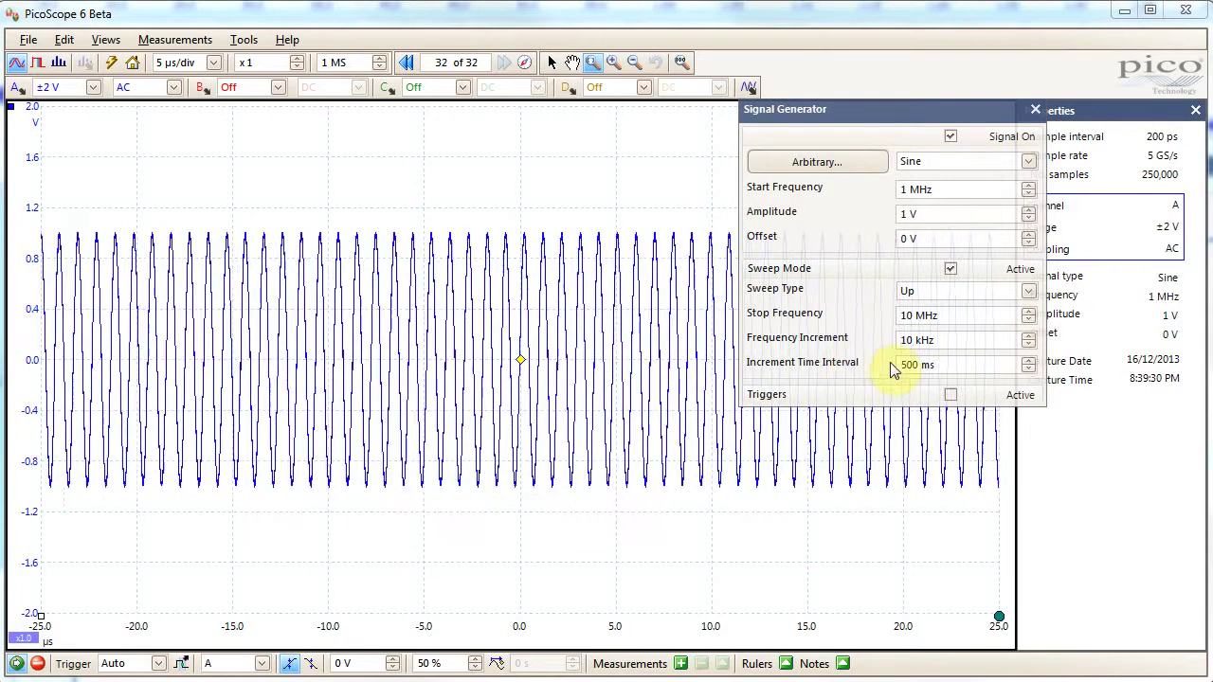
left_click_drag(902, 365, 917, 365)
type("50")
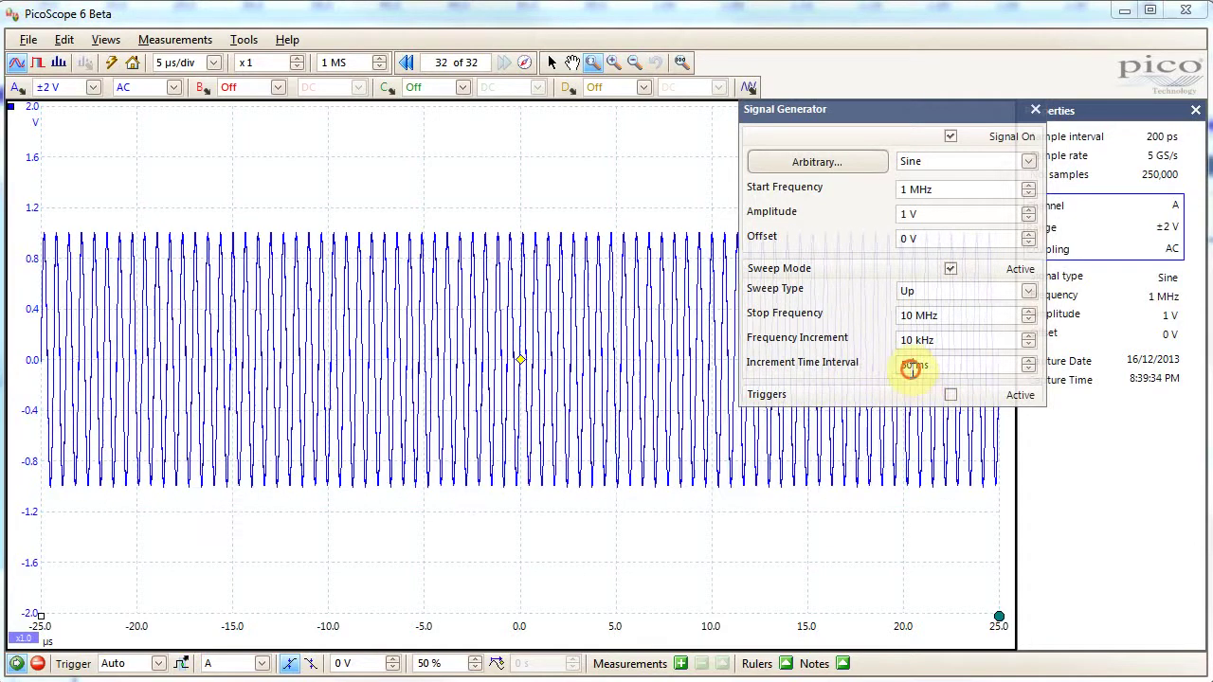
left_click_drag(911, 367, 875, 367)
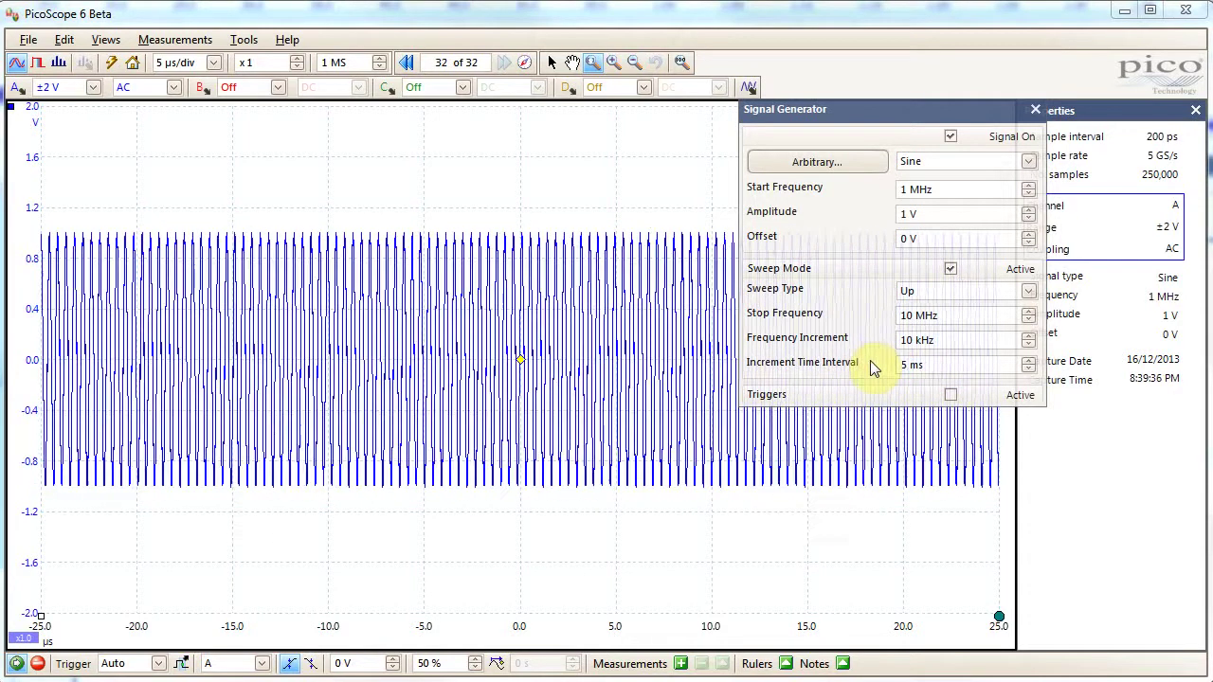
left_click(912, 339)
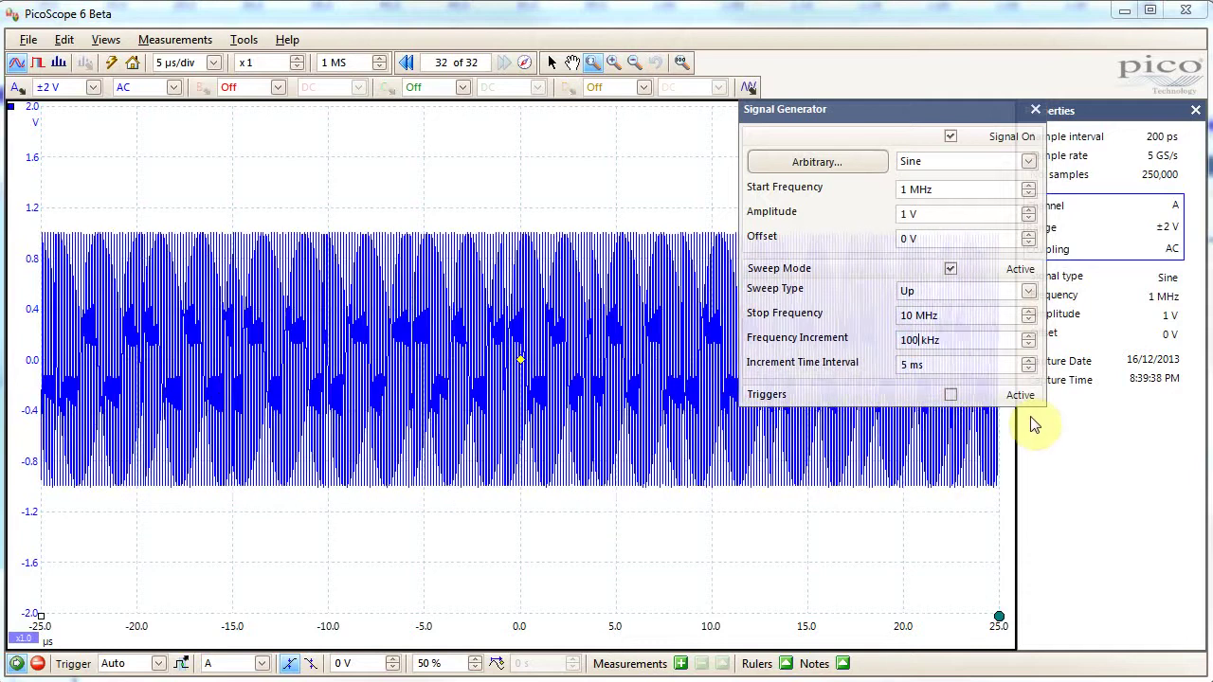
key("Return")
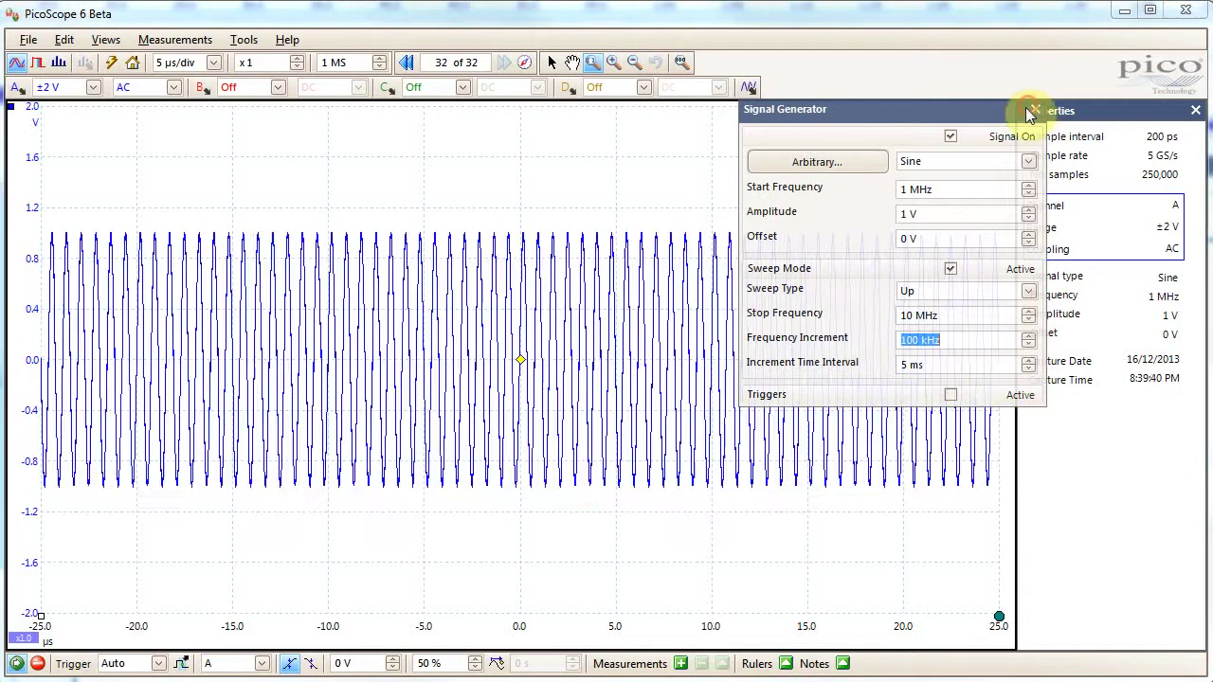
left_click(1033, 109)
- Show the swept sine as a spectrum and step back through the buffers to the first capture
left_click(59, 64)
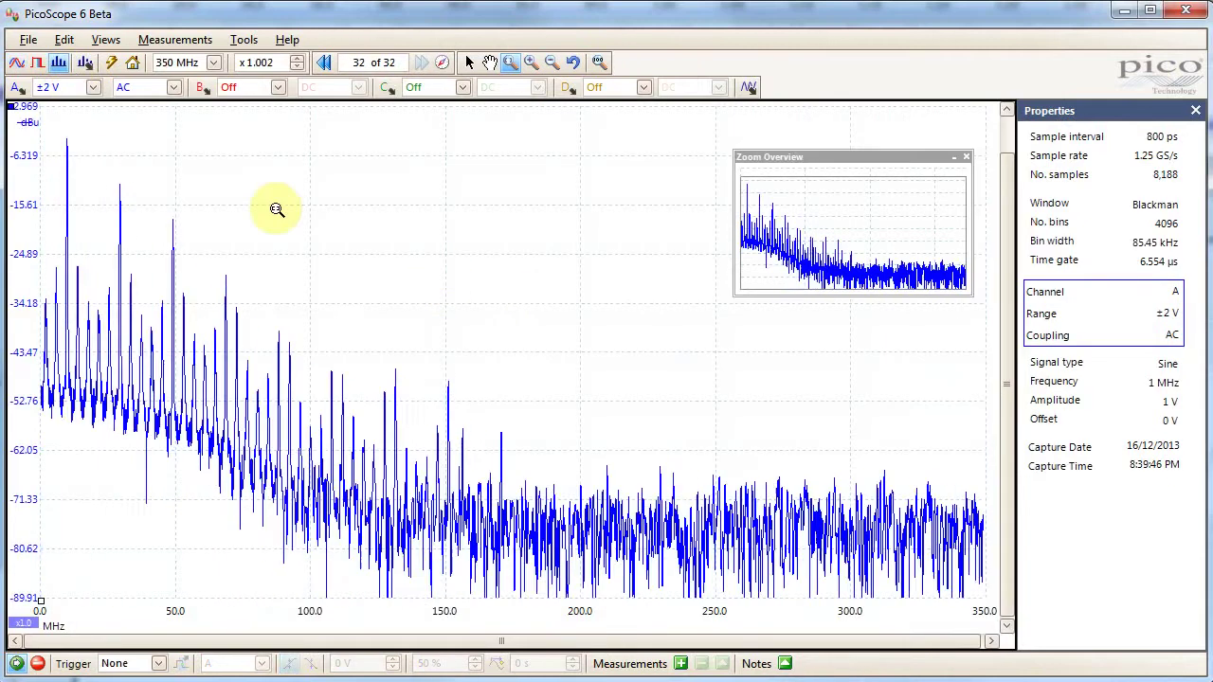
left_click(322, 67)
left_click(414, 62)
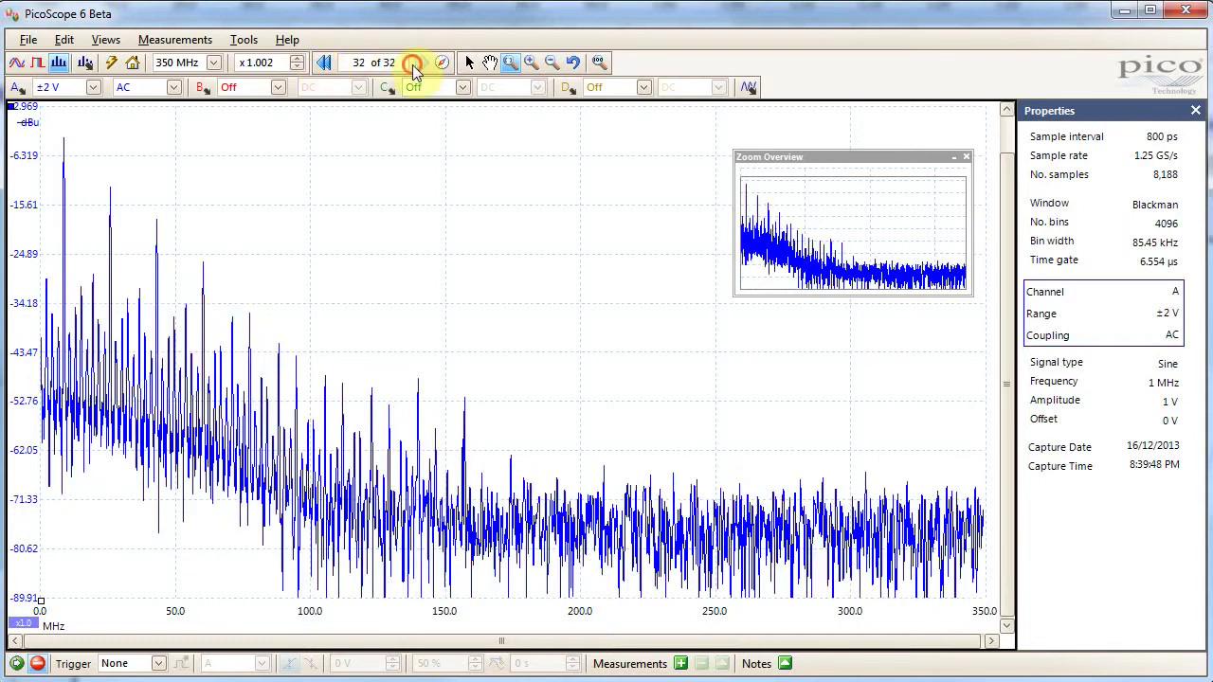
left_click(325, 66)
left_click(325, 66)
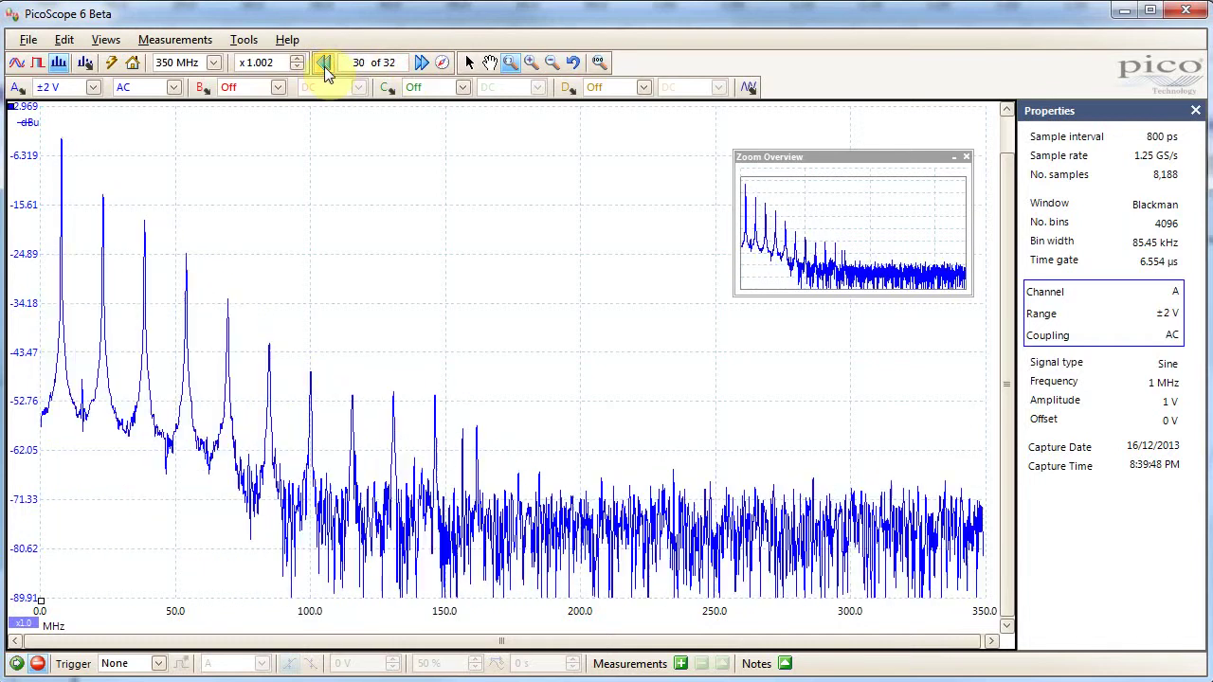
left_click(325, 67)
left_click(325, 69)
left_click(325, 68)
left_click(325, 69)
left_click(325, 68)
left_click(325, 68)
left_click(325, 68)
left_click(325, 68)
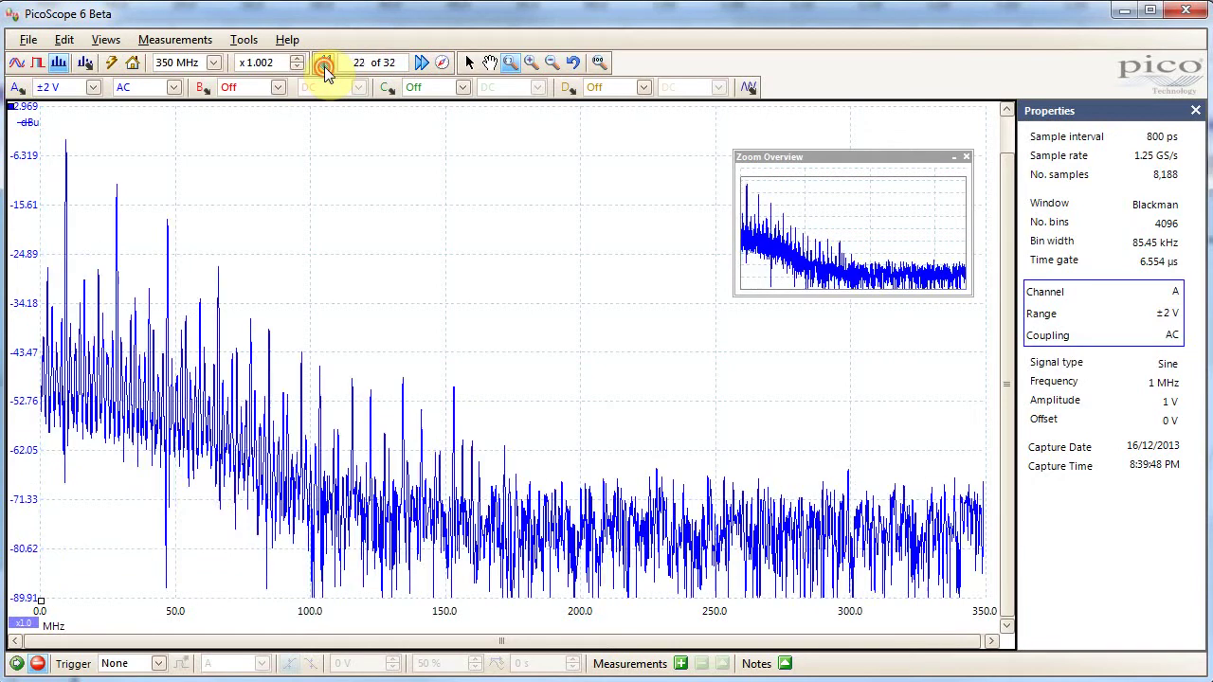
left_click(325, 68)
left_click(325, 68)
left_click(325, 68)
left_click(324, 66)
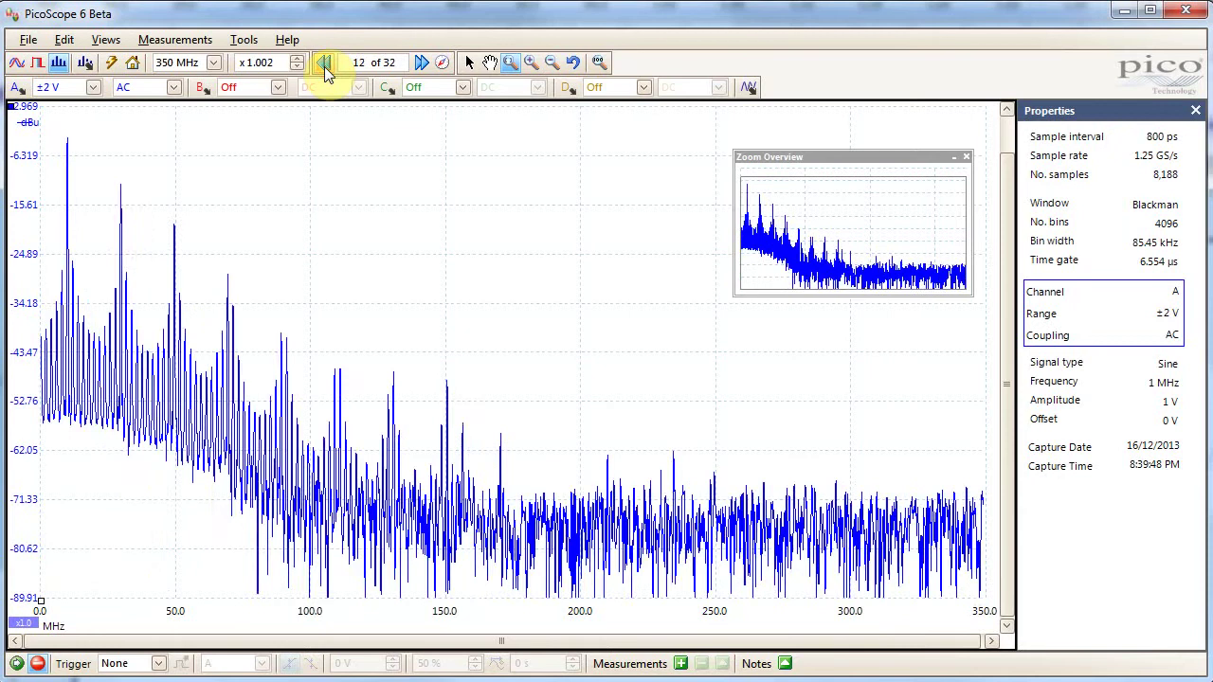
left_click(325, 69)
left_click(325, 68)
left_click(325, 68)
left_click(325, 68)
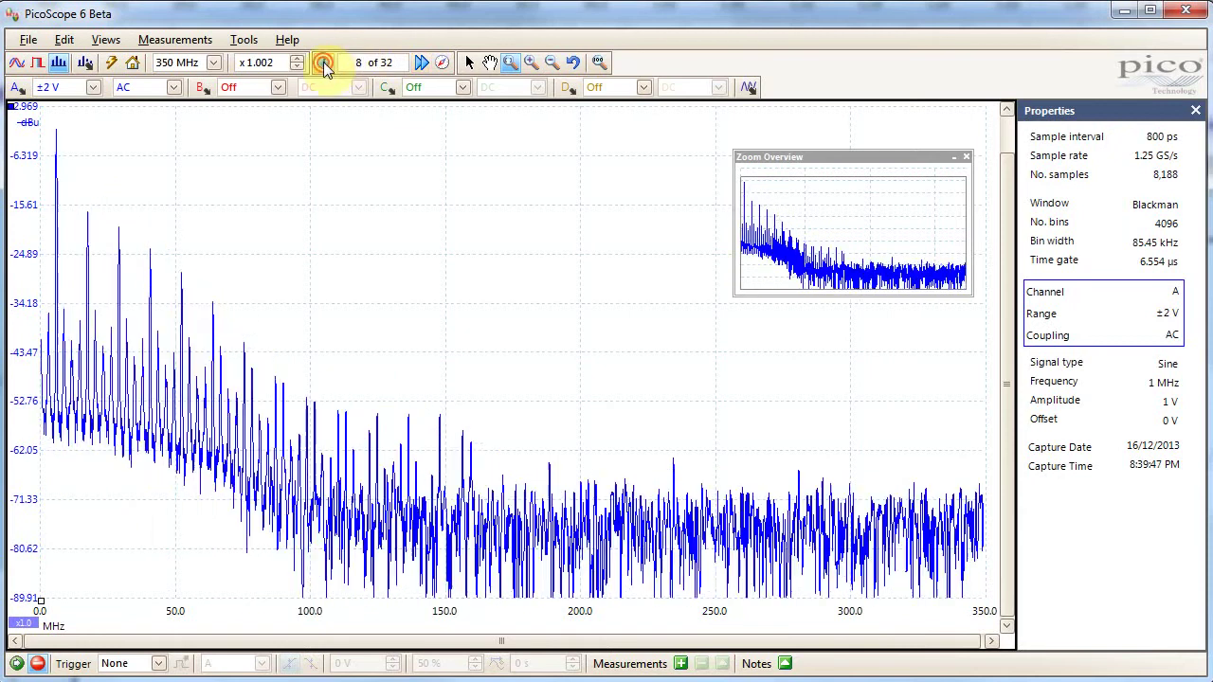
left_click(325, 68)
left_click(325, 68)
left_click(325, 68)
left_click(325, 68)
left_click(325, 68)
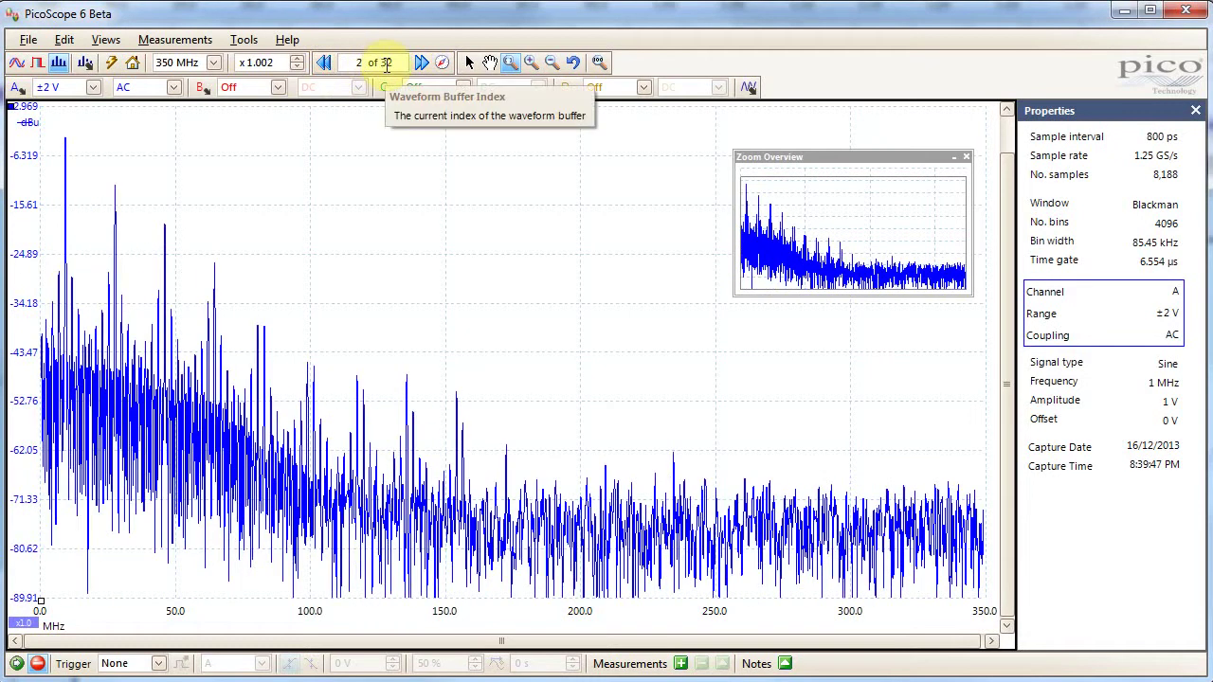
left_click(323, 66)
- Advance through the sweep buffers to the last one, then step back to capture 23 of 32
left_click(419, 65)
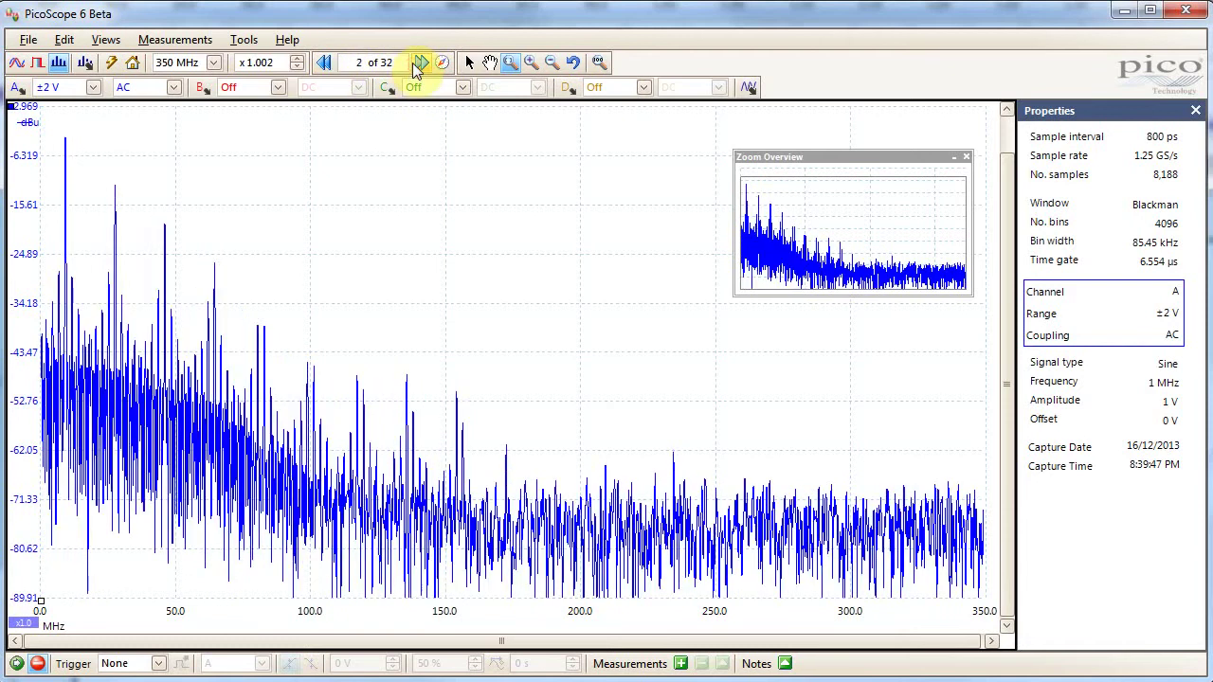
left_click(419, 64)
left_click(419, 65)
left_click(418, 65)
left_click(419, 65)
left_click(419, 65)
left_click(419, 64)
left_click(419, 64)
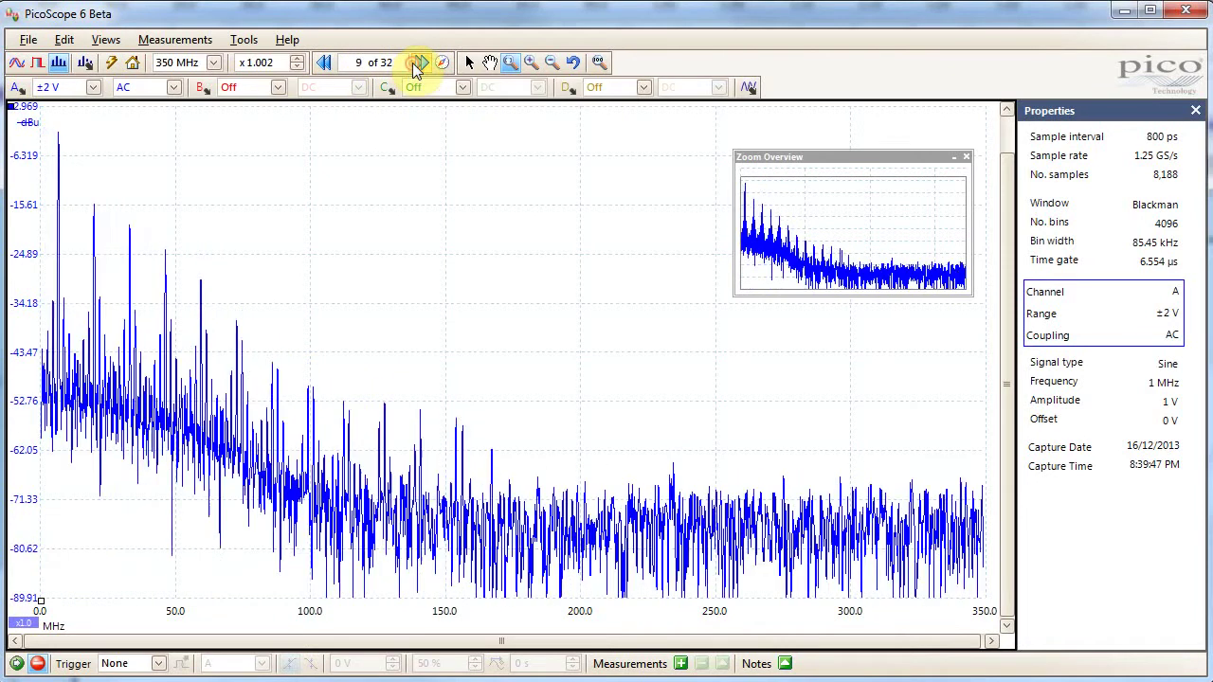
left_click(418, 64)
left_click(419, 64)
left_click(419, 64)
left_click(419, 64)
left_click(419, 64)
double_click(419, 65)
double_click(419, 64)
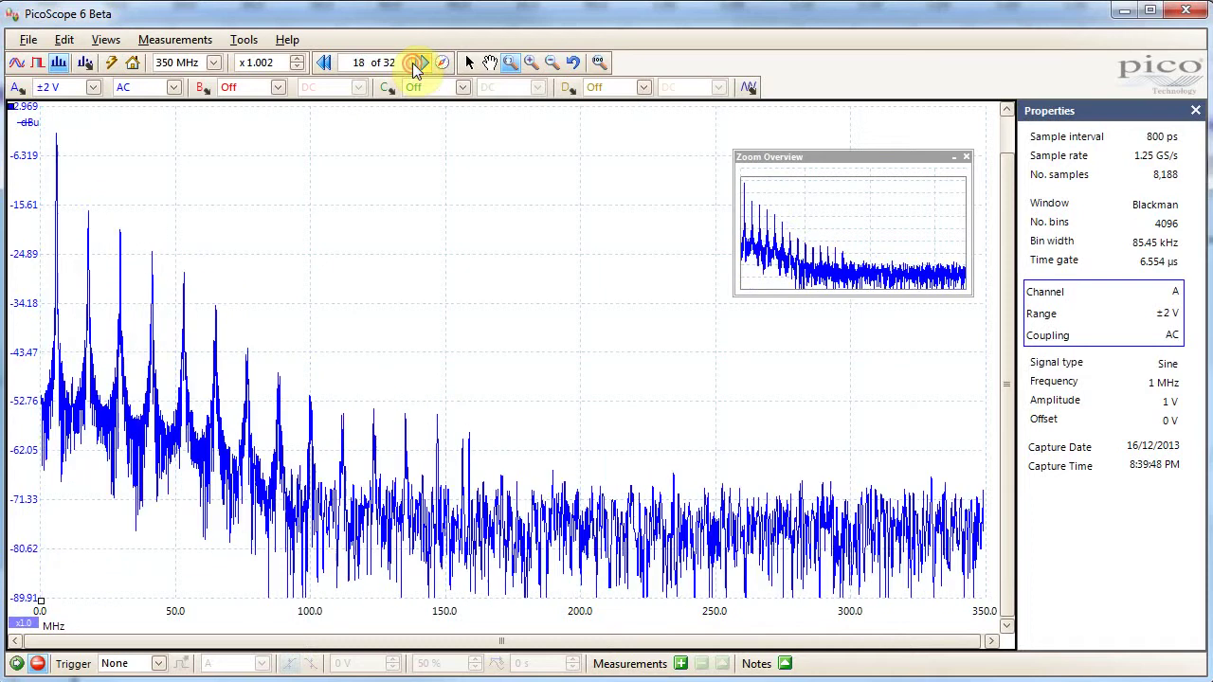
double_click(419, 64)
double_click(418, 64)
double_click(418, 64)
double_click(419, 65)
double_click(419, 64)
left_click(418, 64)
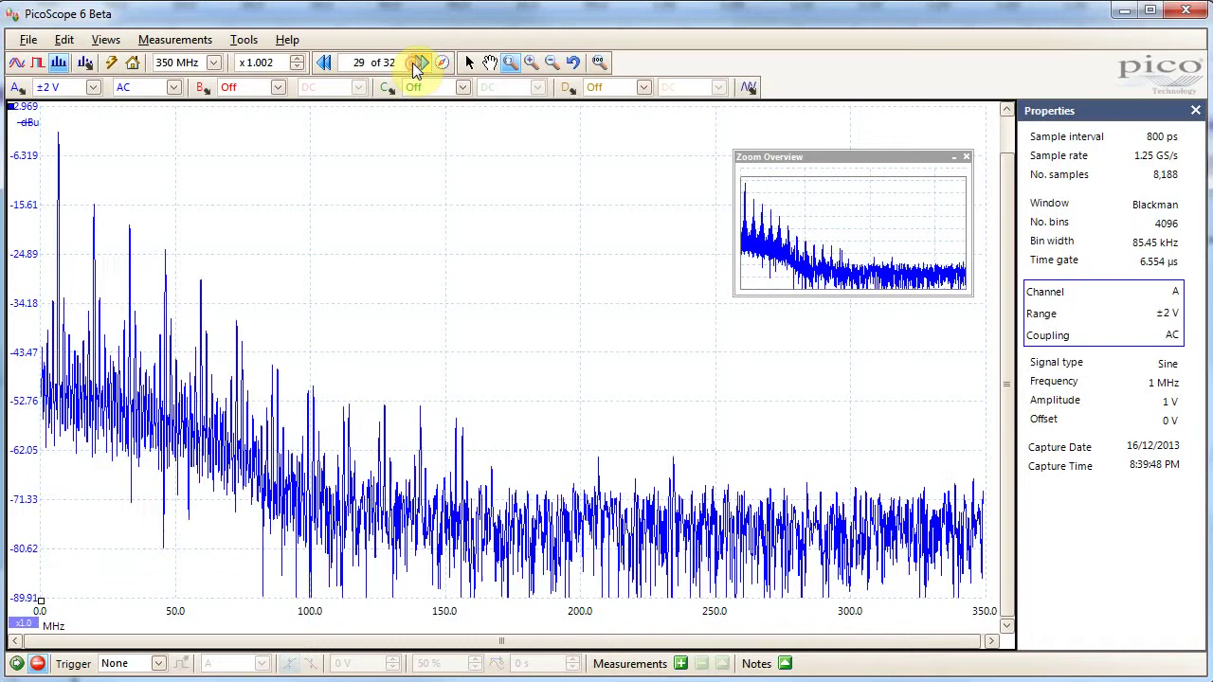
double_click(419, 64)
left_click(419, 65)
left_click(324, 63)
double_click(324, 63)
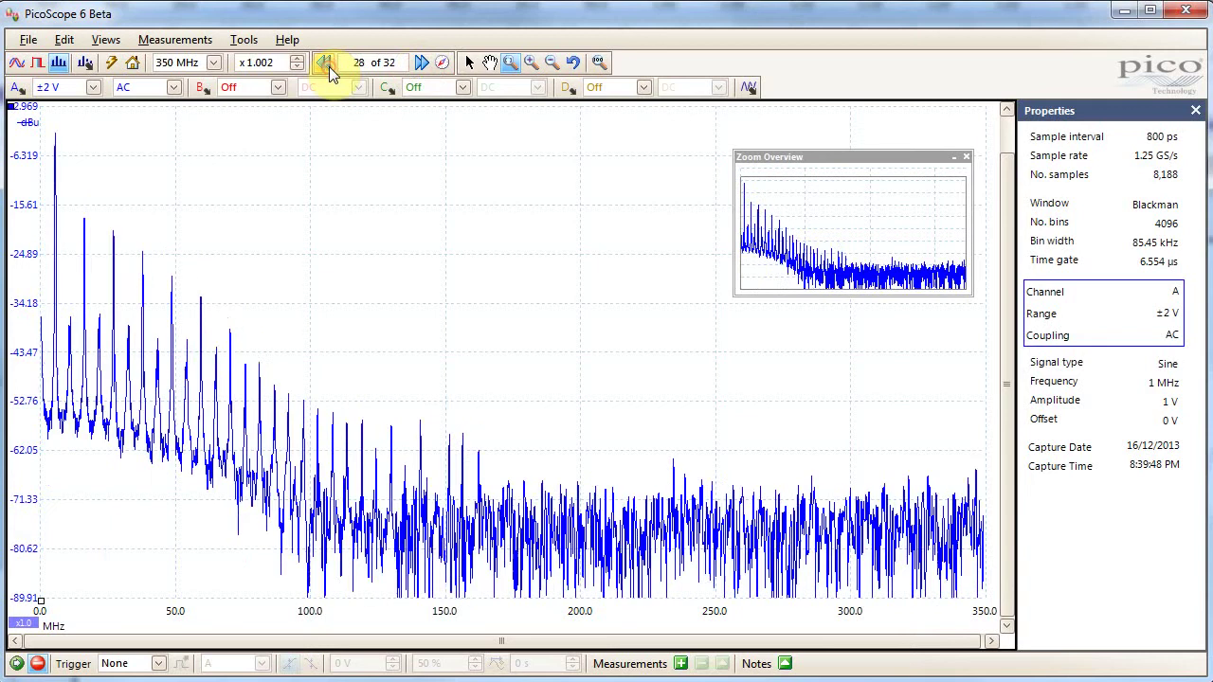
double_click(324, 64)
double_click(324, 63)
left_click(324, 63)
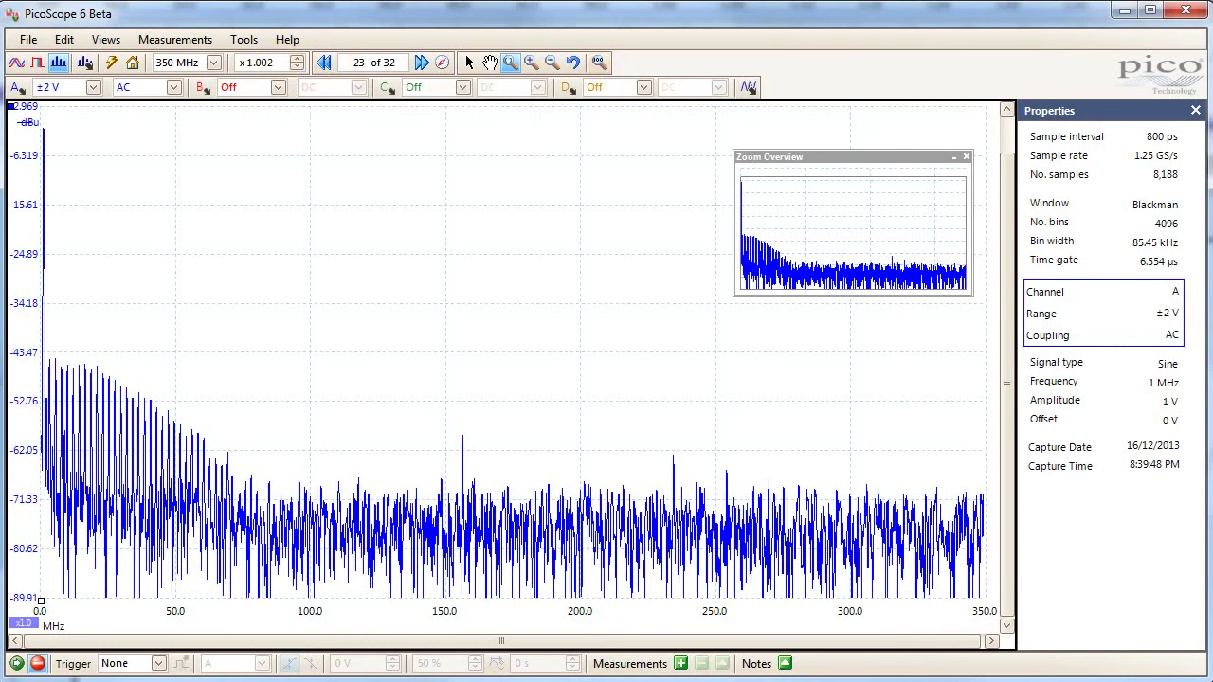
- Return to scope view, restart capturing, and turn off both Sweep Mode and the generator output
left_click(16, 62)
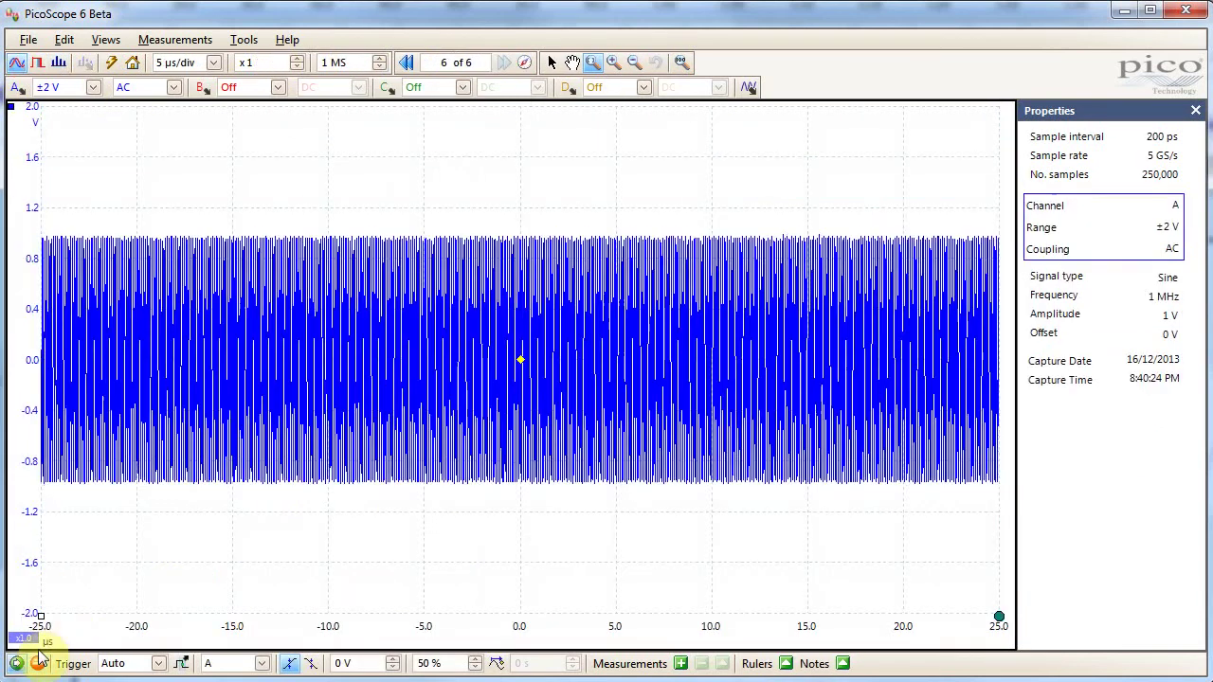
left_click(40, 660)
left_click(749, 88)
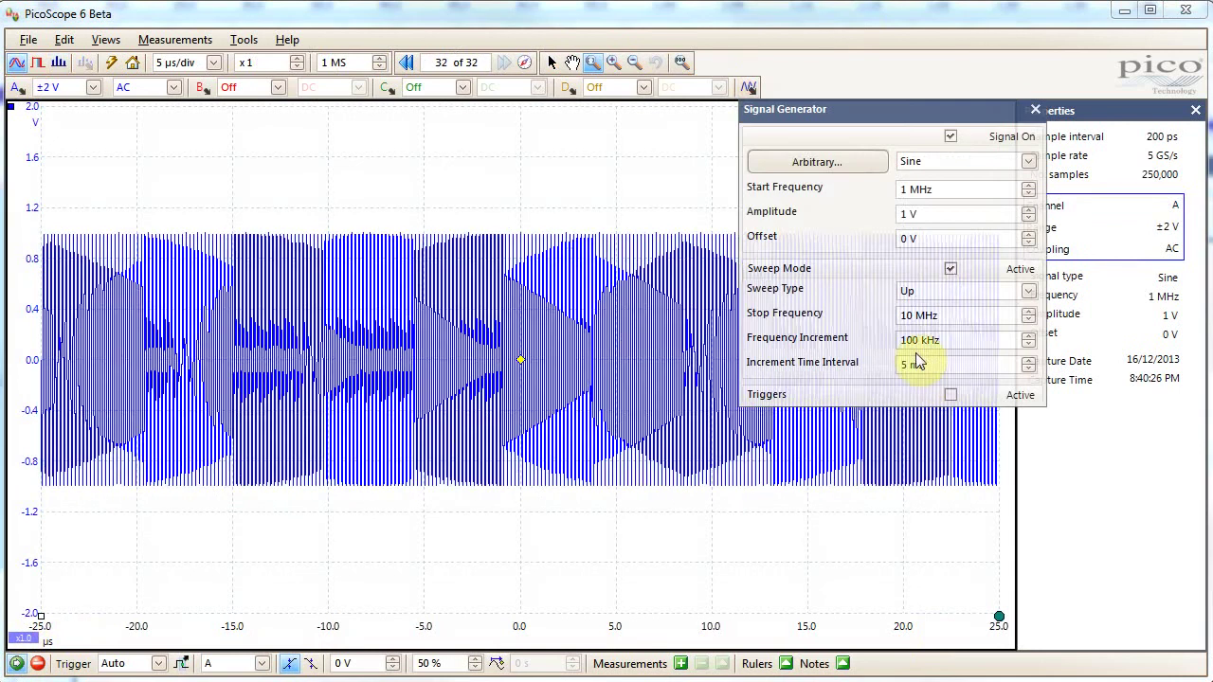
left_click(950, 269)
left_click(951, 135)
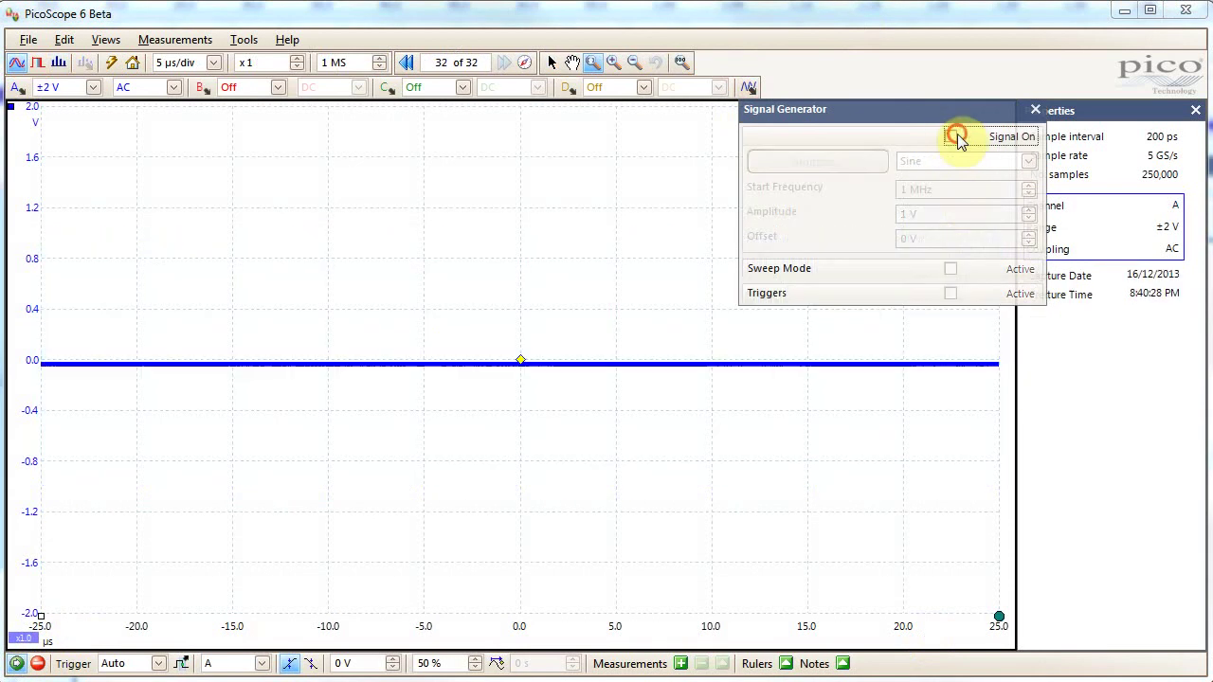
left_click(955, 135)
left_click(952, 135)
left_click(1034, 110)
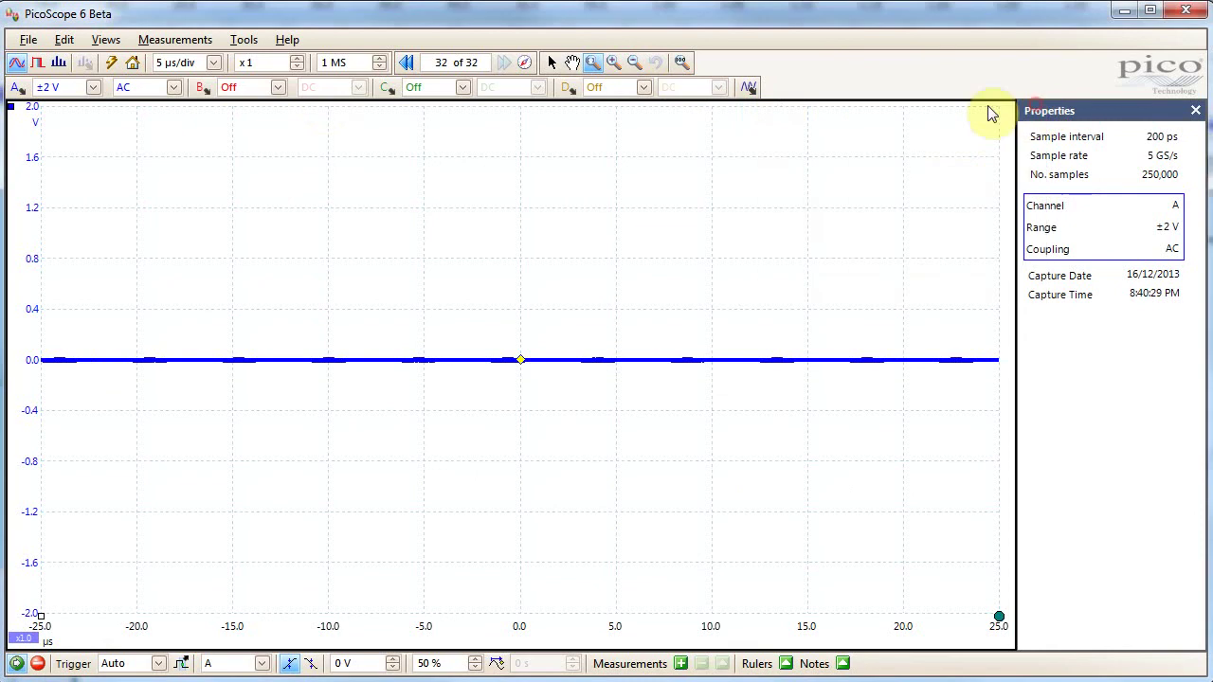